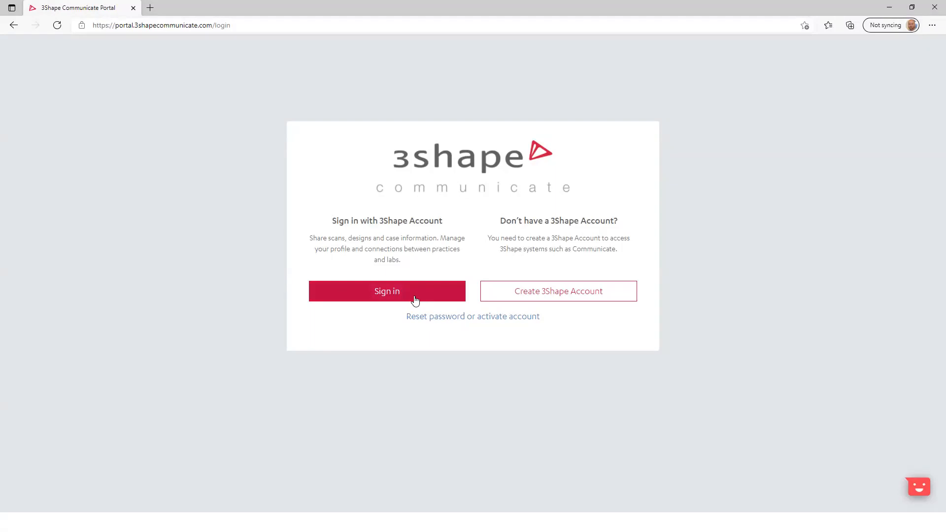
# Step: Sign in to the 3Shape Account with the clinic's saved e-mail and account password
pyautogui.click(392, 294)
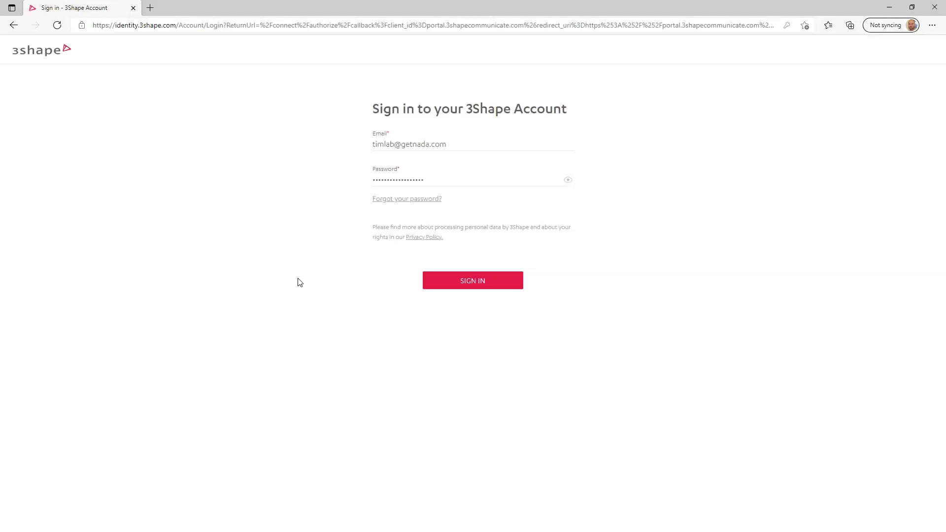
pyautogui.click(456, 143)
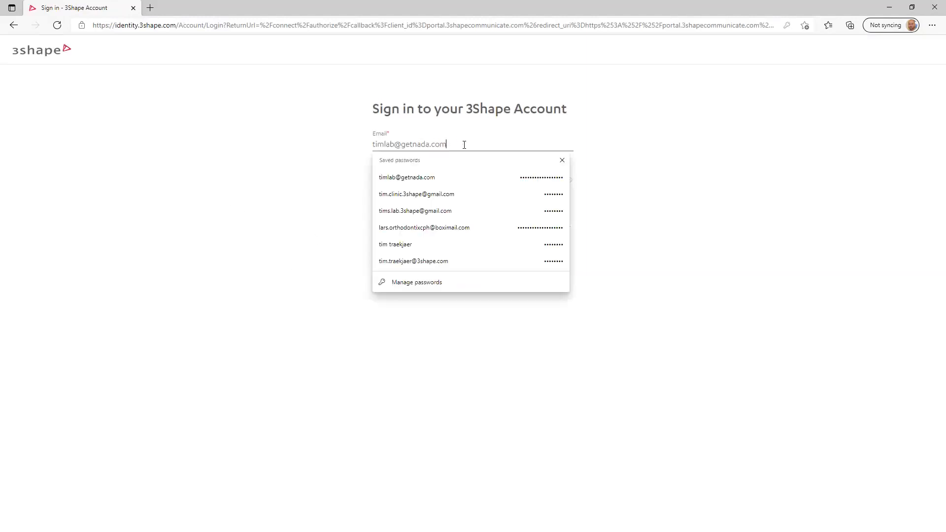
pyautogui.click(398, 197)
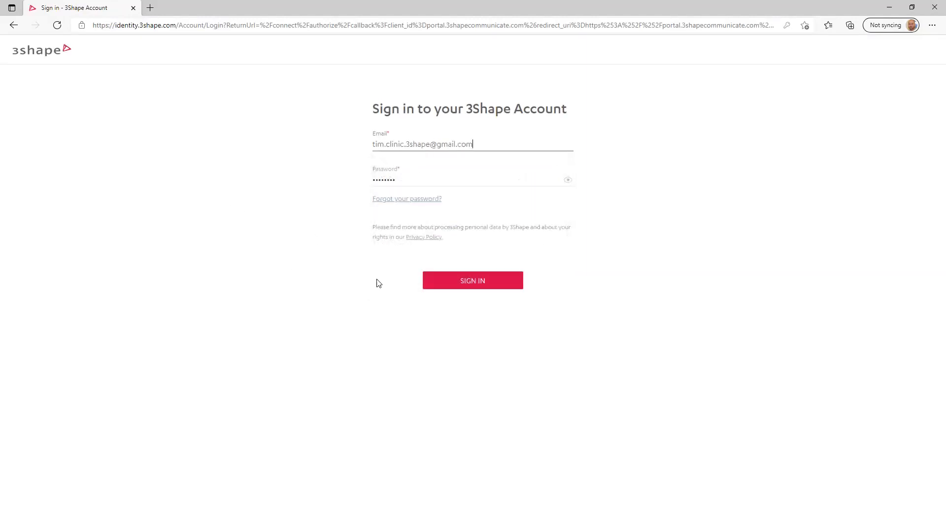
pyautogui.click(472, 281)
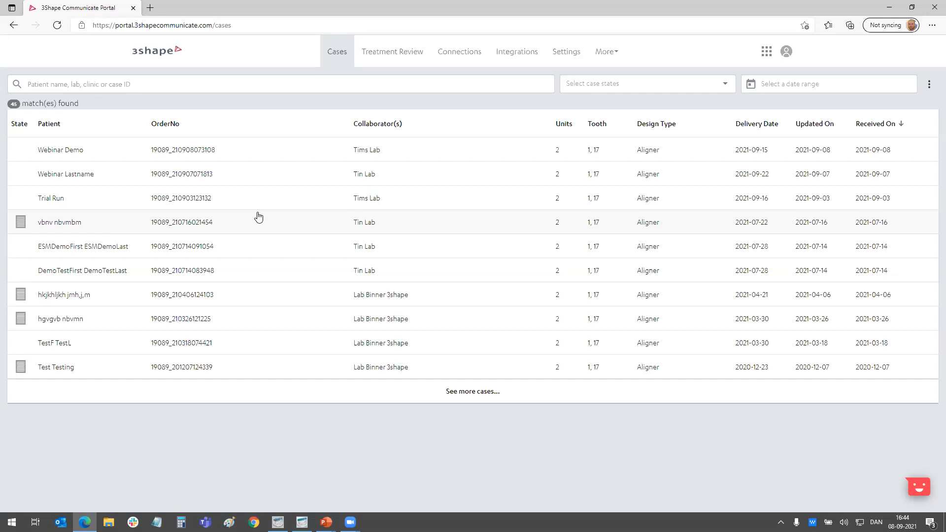
# Step: Show the Treatment Review cases and view the blank new-case form without creating a case
pyautogui.click(394, 55)
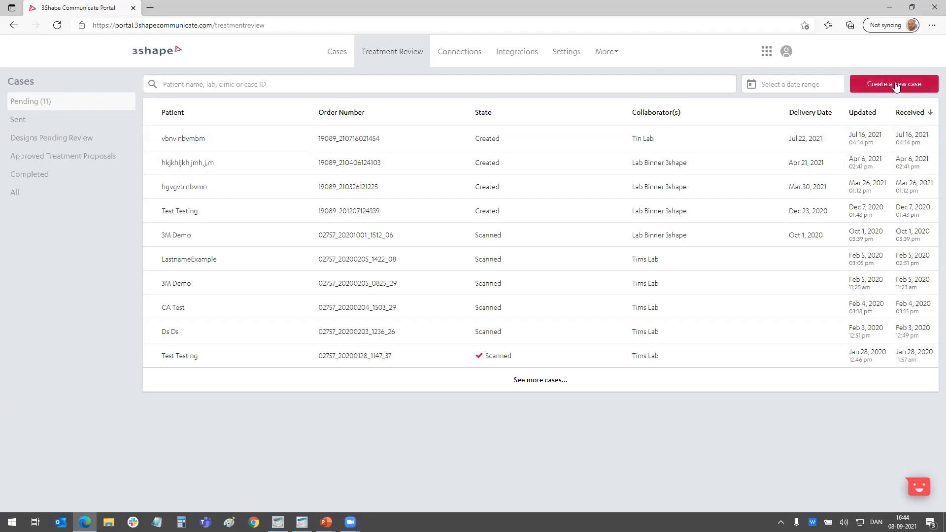
pyautogui.click(896, 84)
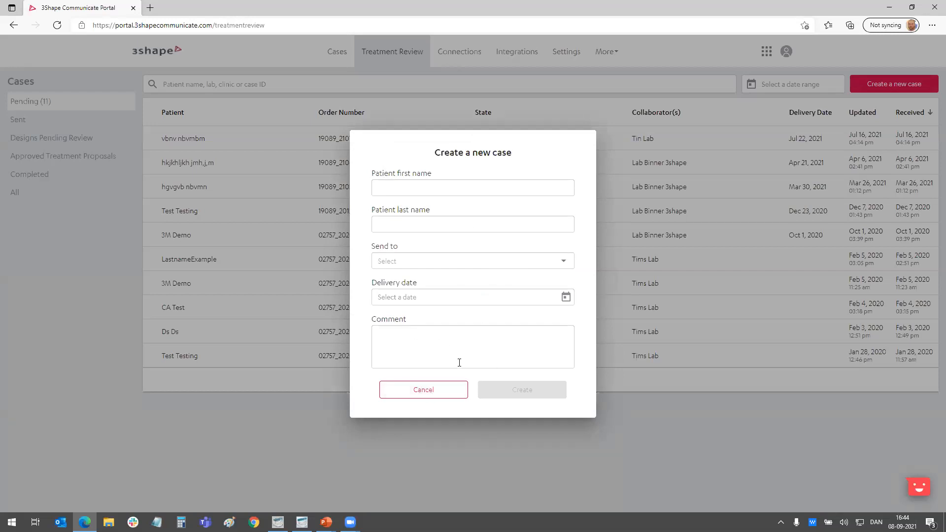
pyautogui.click(425, 394)
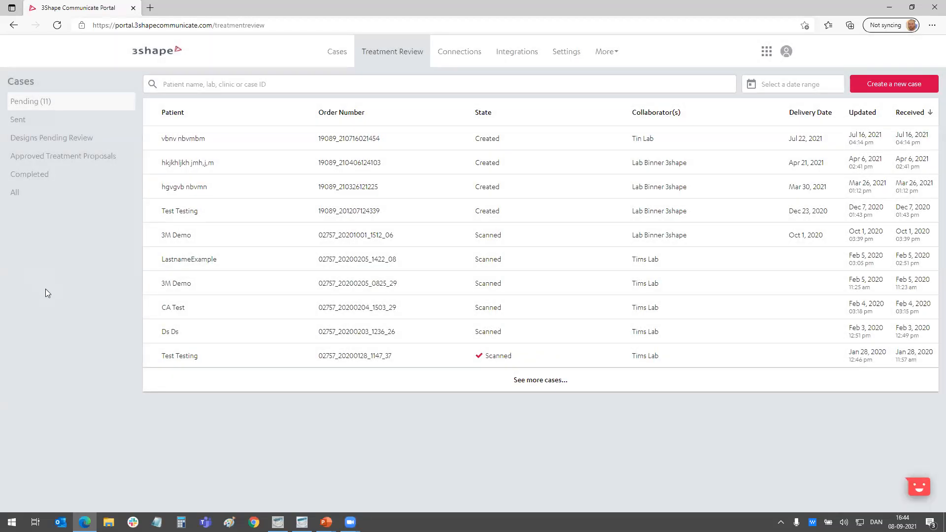
# Step: Open the pending CA Test case and inspect its 3D scan in upper, lower and frontal views
pyautogui.click(371, 308)
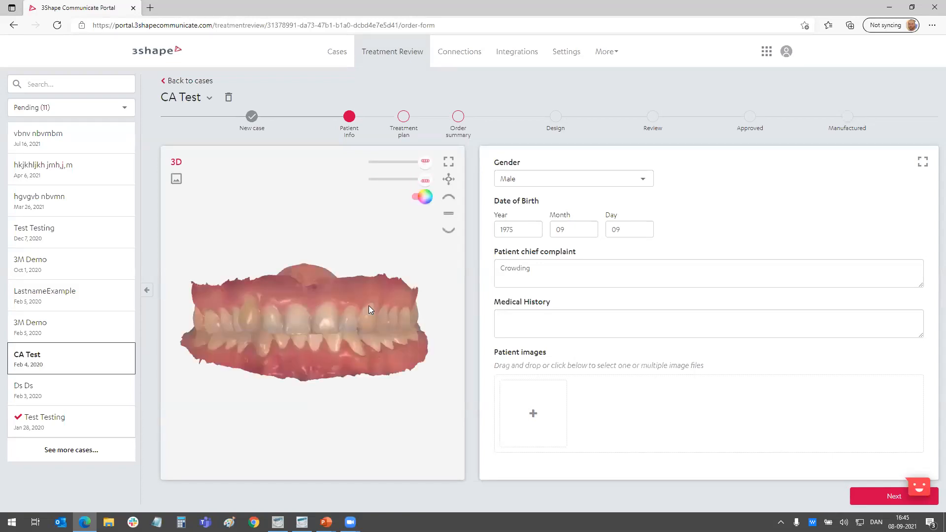
pyautogui.moveTo(404, 335); pyautogui.dragTo(318, 312)
pyautogui.scroll(4, 310, 341)
pyautogui.click(448, 197)
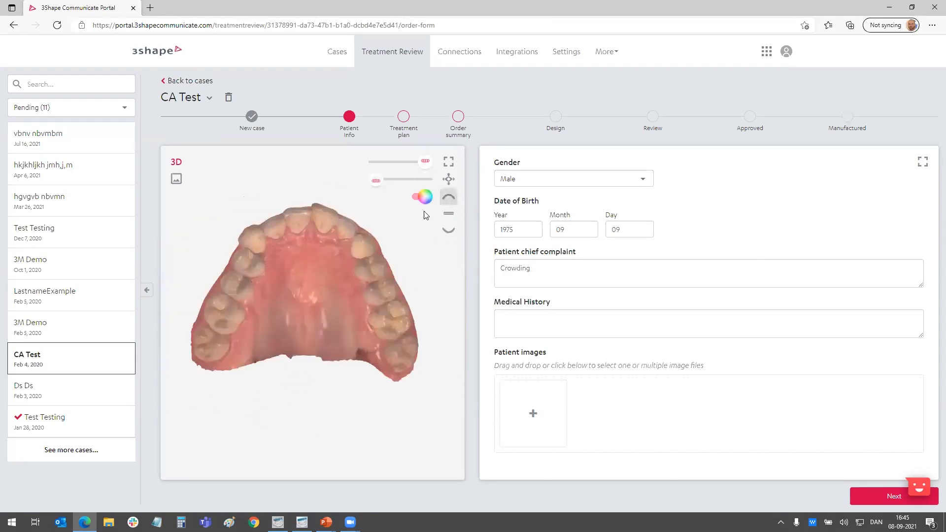
pyautogui.click(449, 229)
pyautogui.click(448, 214)
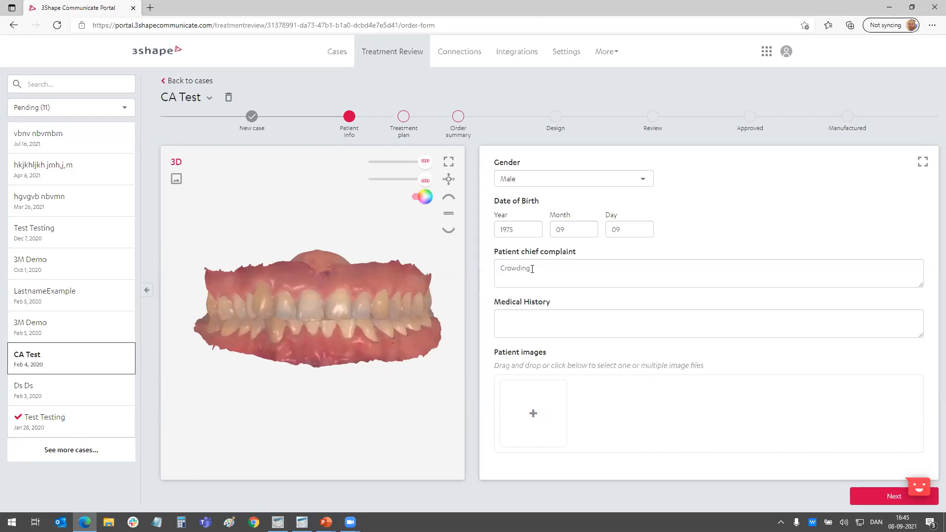
# Step: Proceed to the treatment plan and choose both the upper and lower arches for treatment
pyautogui.click(868, 496)
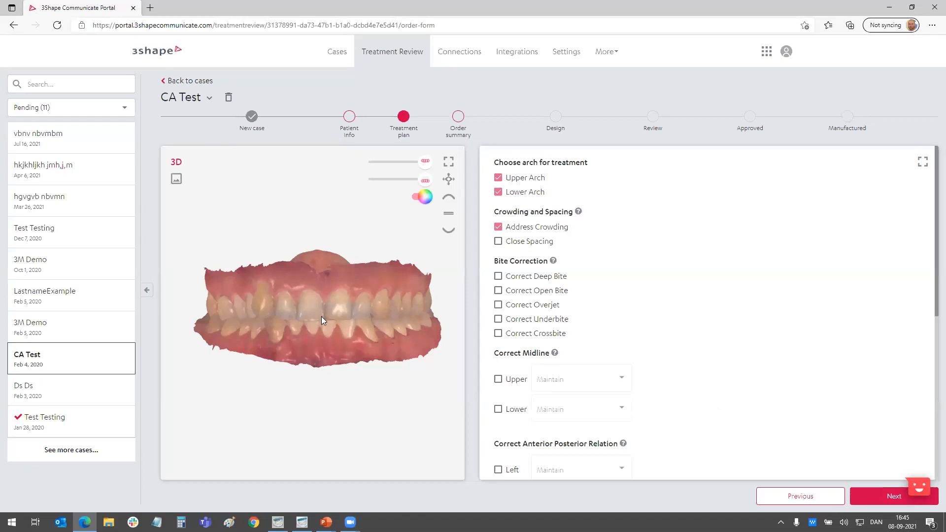
pyautogui.click(497, 192)
pyautogui.click(497, 178)
pyautogui.click(498, 191)
pyautogui.click(498, 179)
pyautogui.click(498, 192)
# Step: Include the lower midline in the midline correction with the Maintain option
pyautogui.scroll(-2, 630, 355)
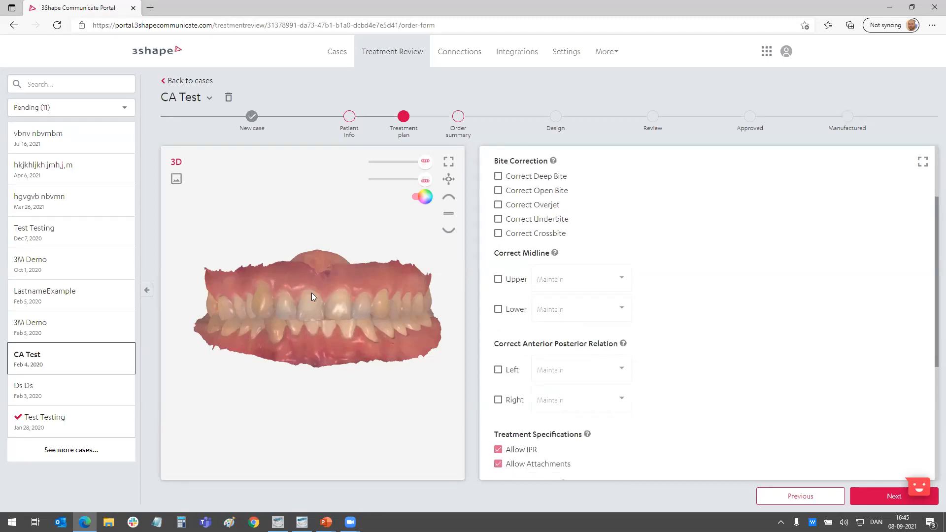
pyautogui.click(498, 311)
pyautogui.scroll(1, 664, 306)
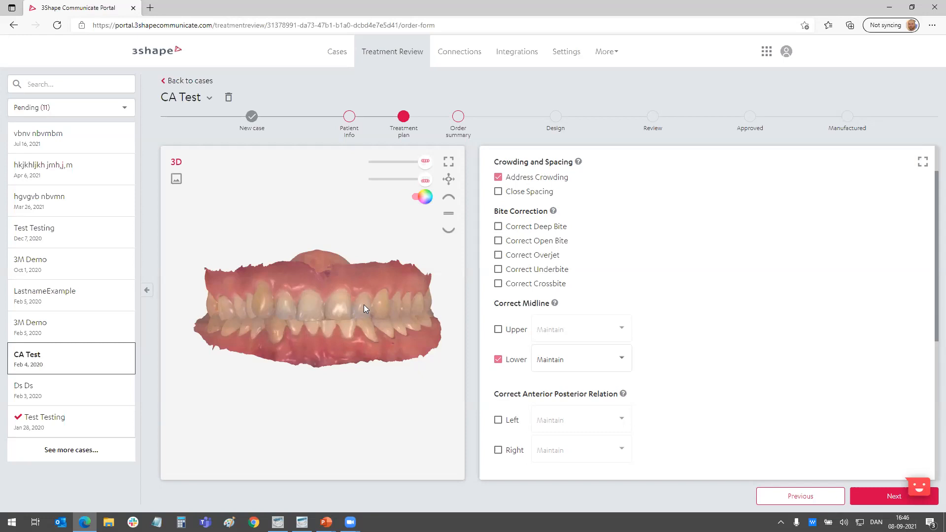
pyautogui.click(498, 227)
# Step: Clear all existing teeth restrictions and set a No Attachment restriction on teeth 11 and 21
pyautogui.scroll(-5, 718, 317)
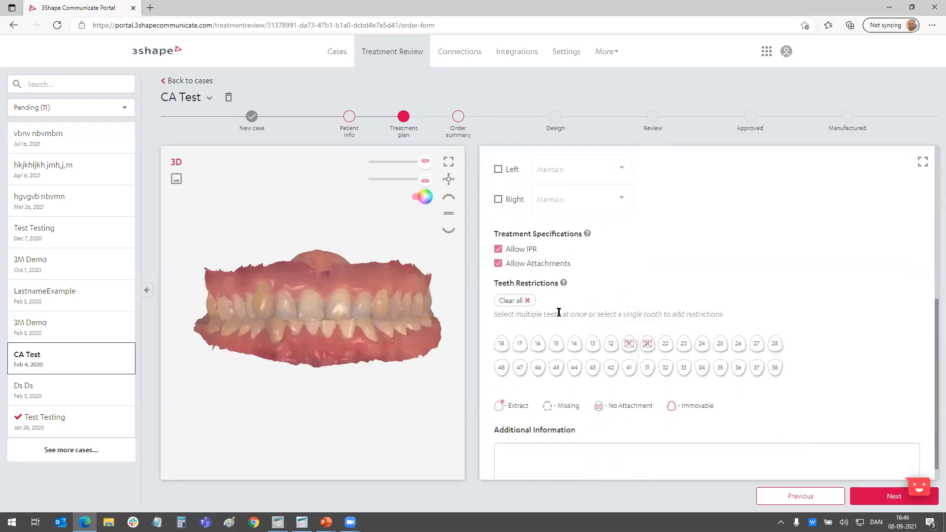
pyautogui.click(512, 301)
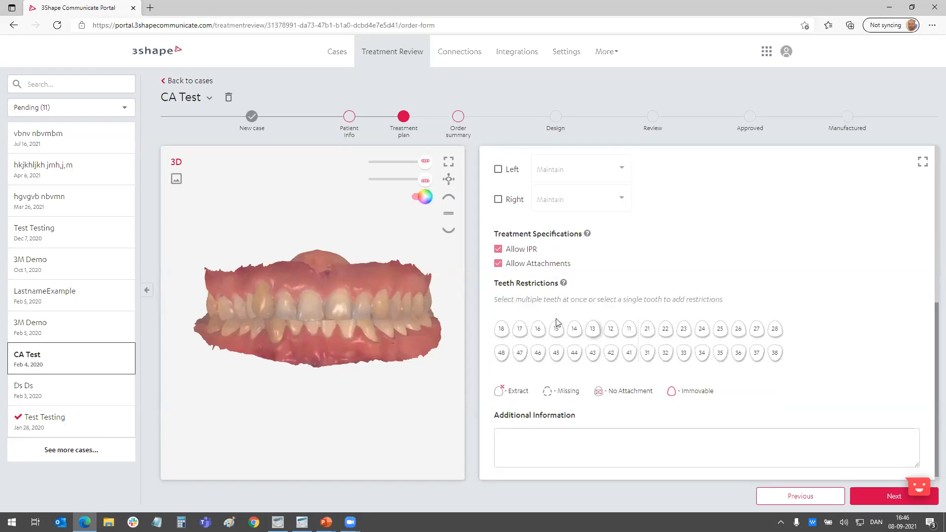
pyautogui.click(628, 331)
pyautogui.click(647, 331)
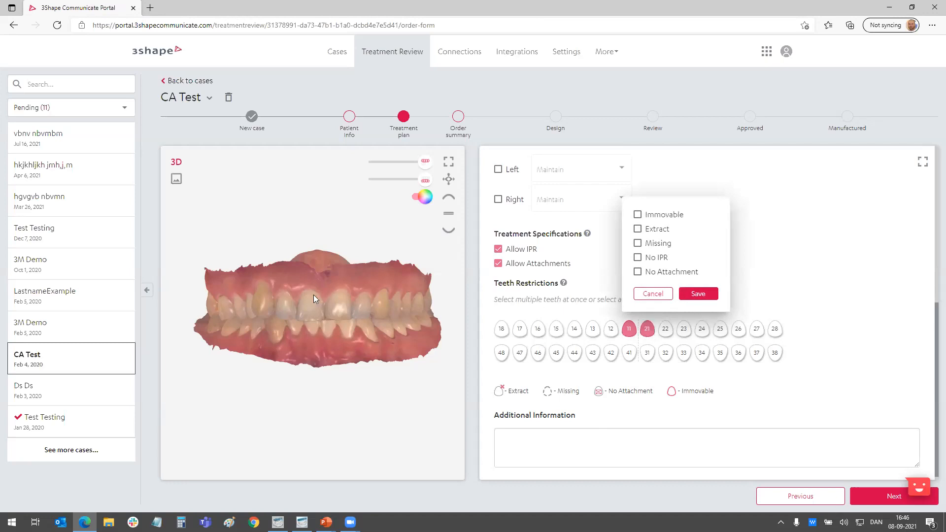
pyautogui.click(637, 272)
pyautogui.click(692, 295)
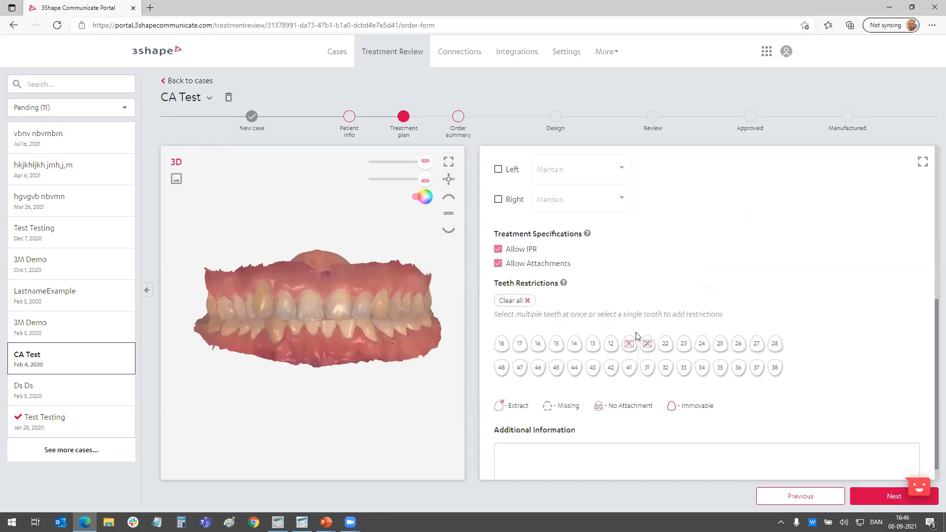
# Step: Proceed to the order summary and review the treatment plan, teeth restrictions and patient images
pyautogui.click(882, 498)
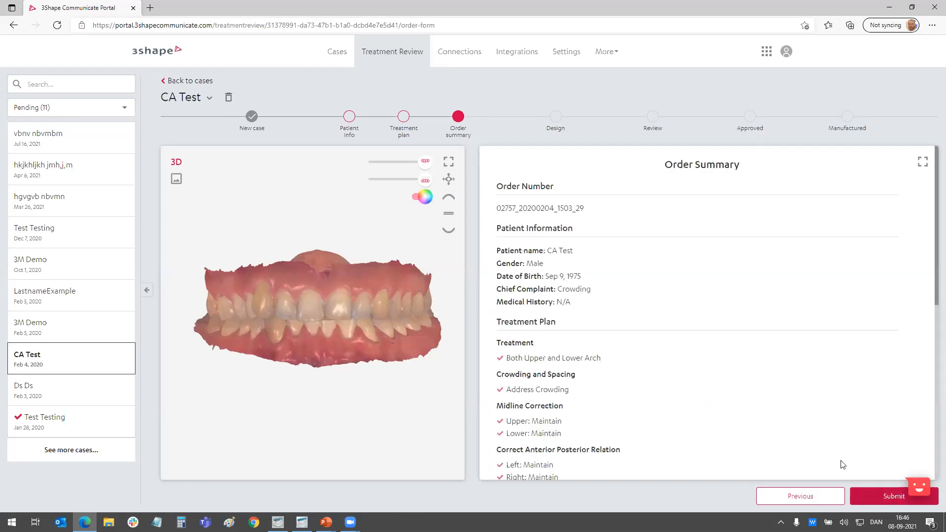
pyautogui.scroll(-5, 653, 260)
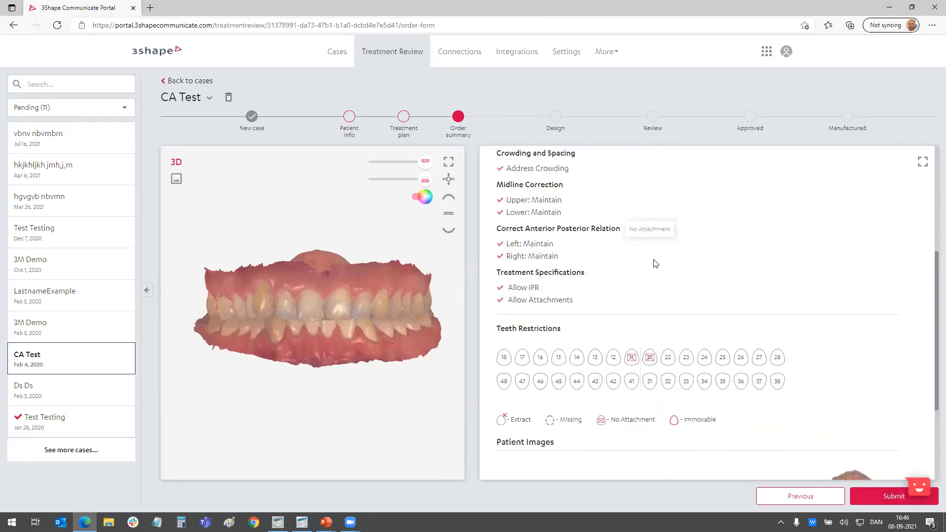
pyautogui.scroll(-3, 655, 262)
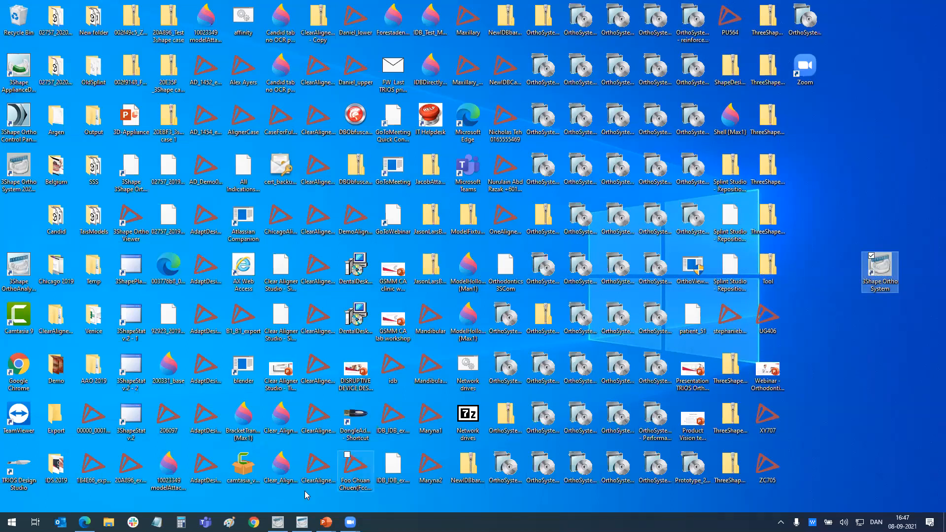
# Step: Switch to 3Shape Ortho System and browse the full list of patients
pyautogui.click(278, 521)
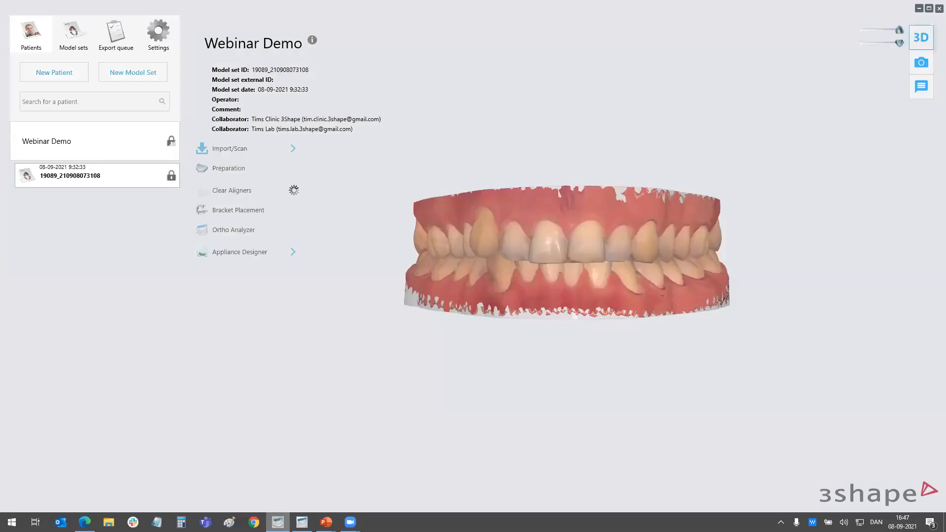
pyautogui.click(30, 35)
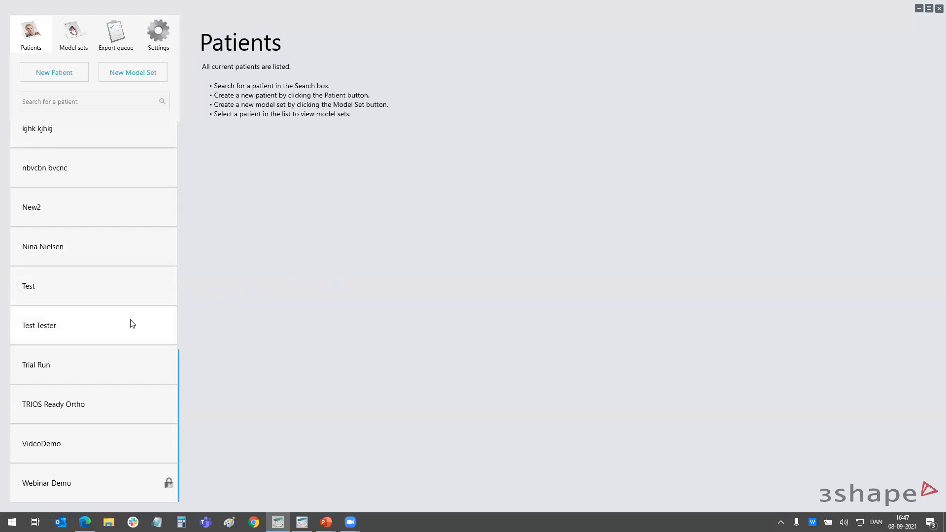
pyautogui.scroll(5, 130, 338)
pyautogui.scroll(3, 129, 338)
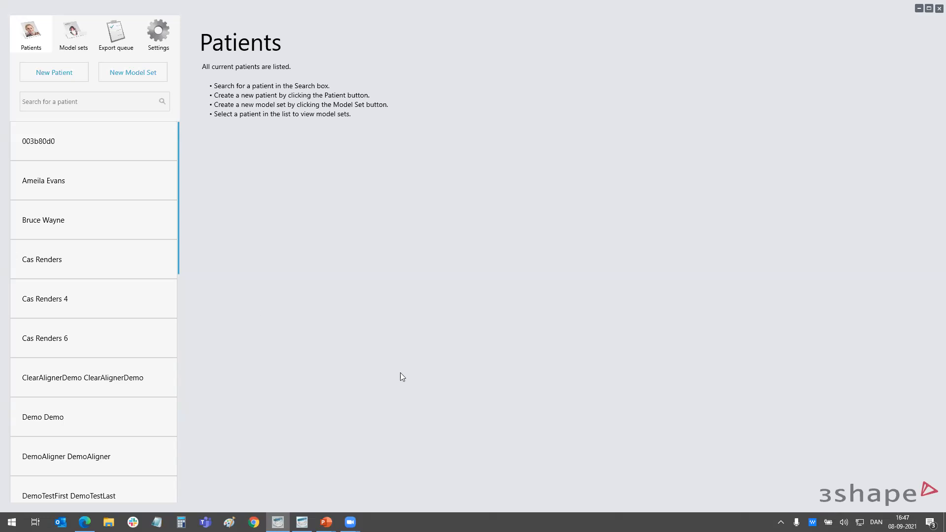
# Step: Open the sixth patient in the list to preview the model sets, and return to the full patient list
pyautogui.click(52, 339)
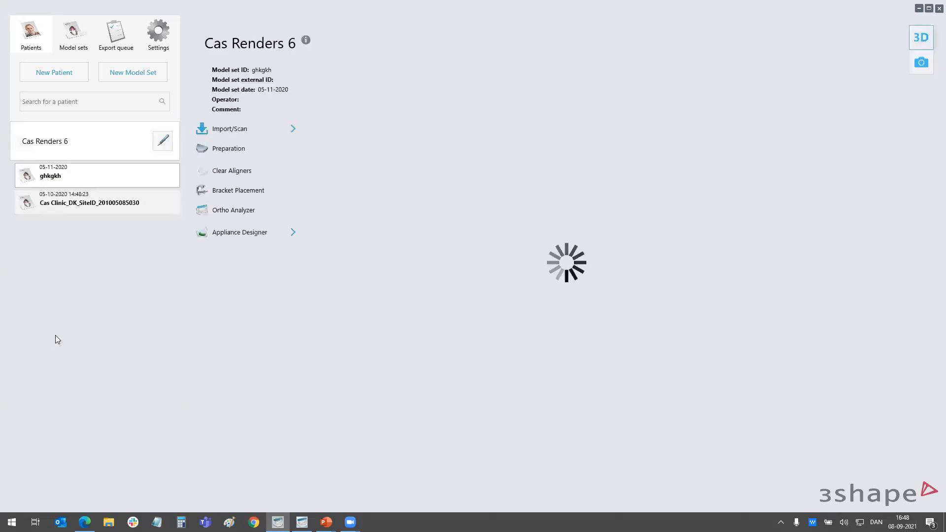
pyautogui.moveTo(450, 329); pyautogui.dragTo(457, 300, button='right')
pyautogui.click(30, 36)
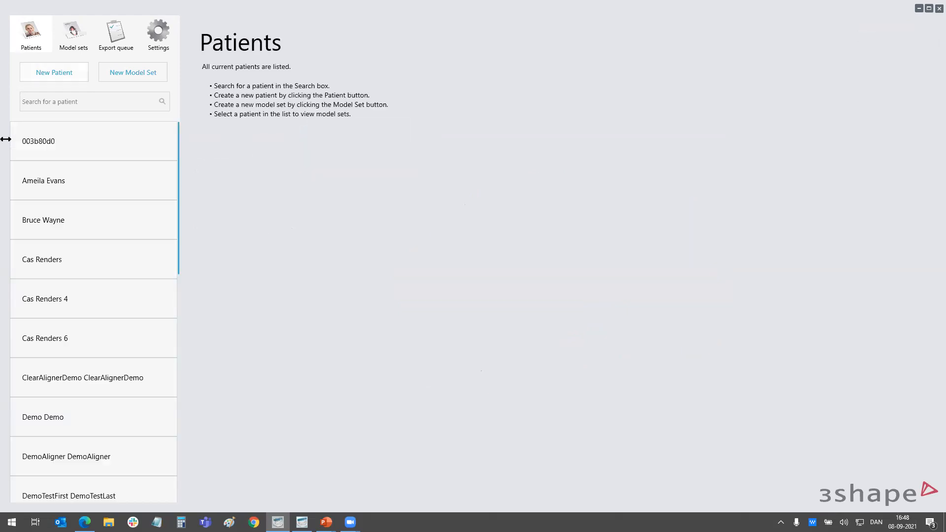
# Step: Try filtering the patient list by a patient's first name, and view the detailed patient search criteria
pyautogui.click(65, 105)
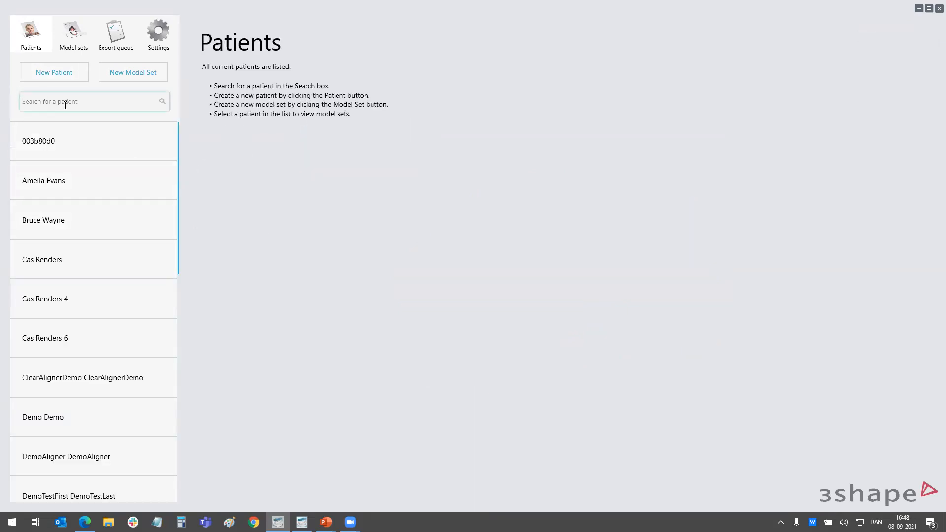
pyautogui.write('cas')
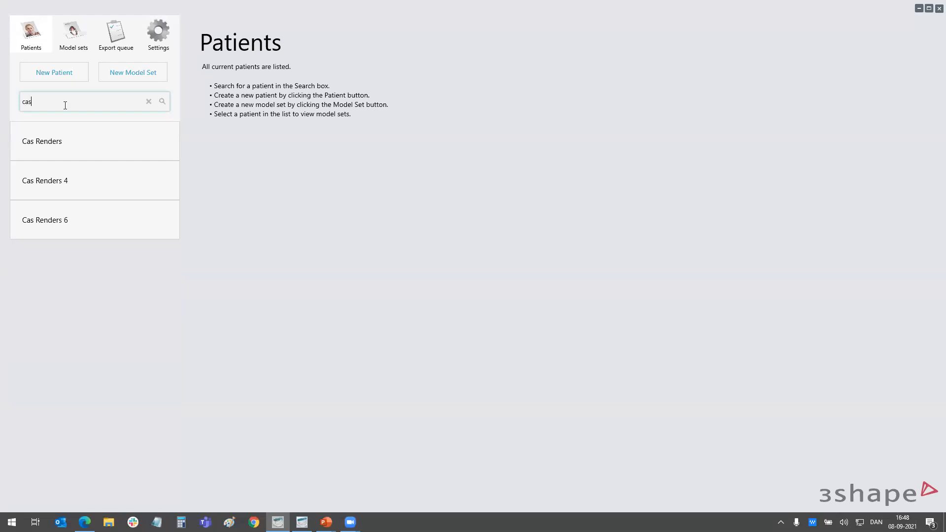
pyautogui.press('BackSpace')
pyautogui.press('BackSpace')
pyautogui.press('BackSpace')
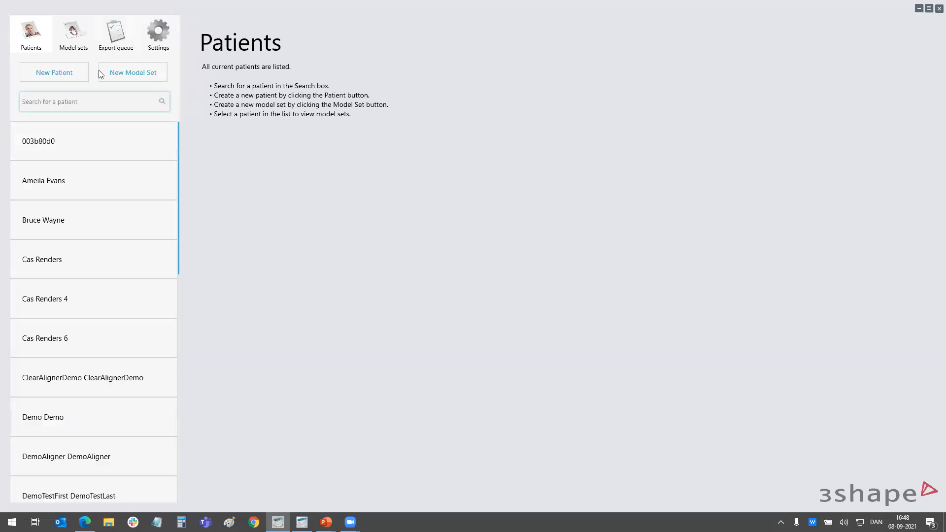
pyautogui.click(163, 102)
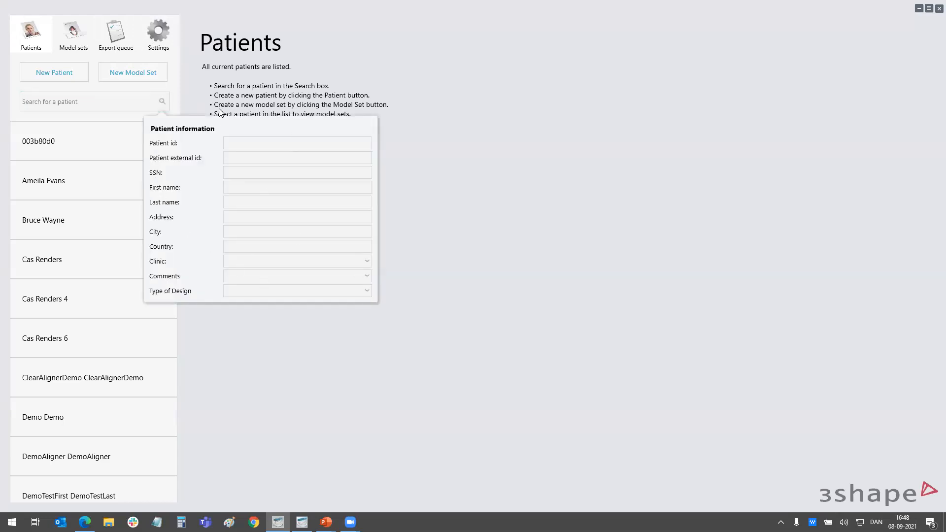
pyautogui.click(573, 291)
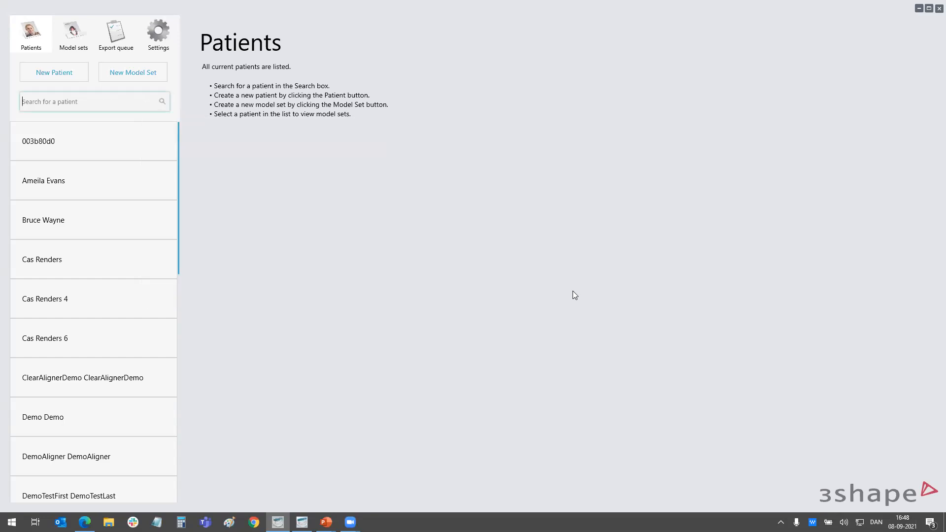
# Step: Open the fourth listed patient's model set to view its import and scan options, and return to browsing the full patient list
pyautogui.scroll(-3, 112, 311)
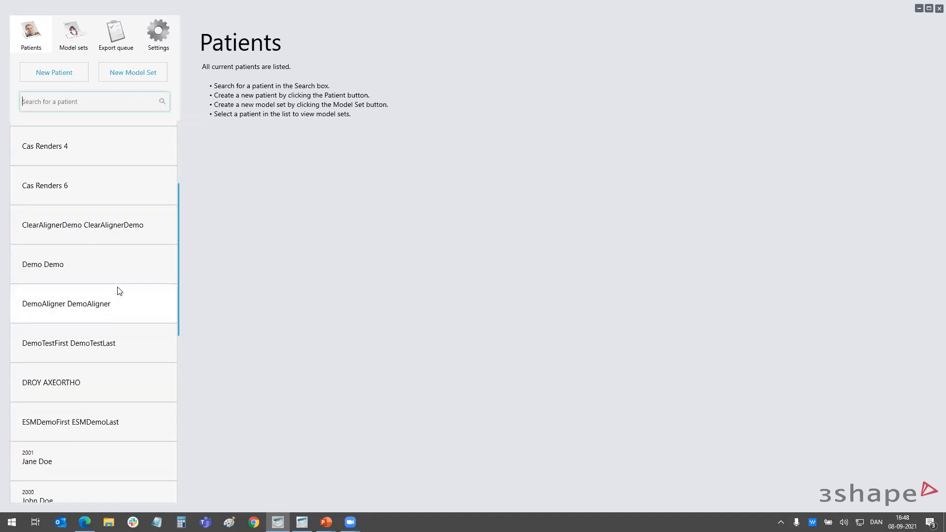
pyautogui.scroll(3, 116, 291)
pyautogui.click(45, 269)
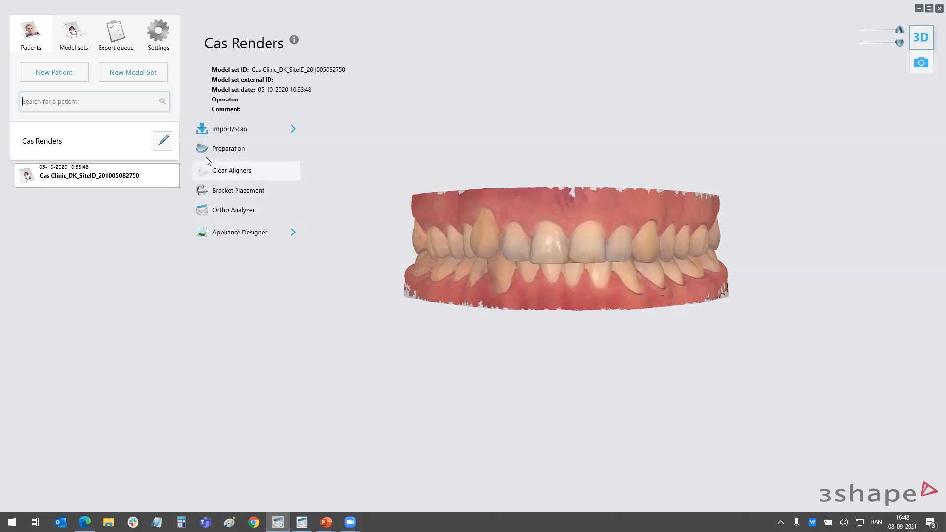
pyautogui.moveTo(221, 121)
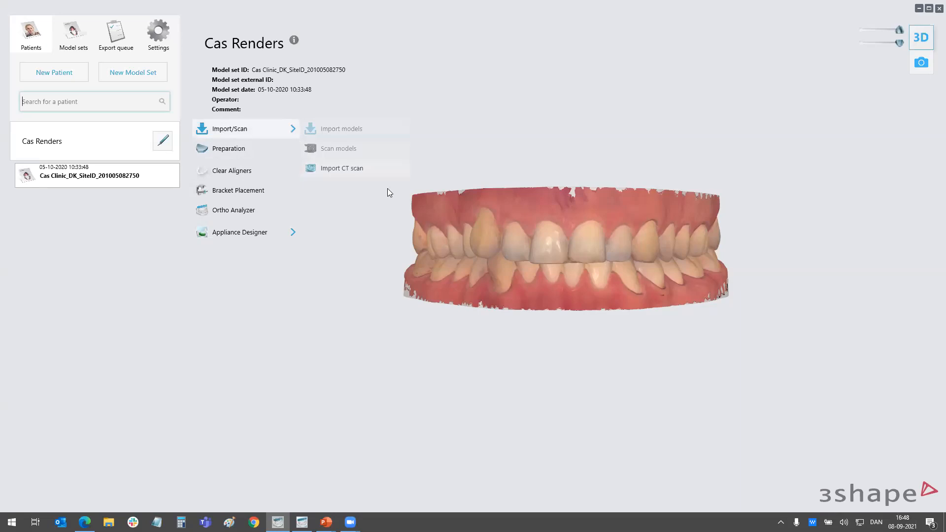
pyautogui.click(23, 24)
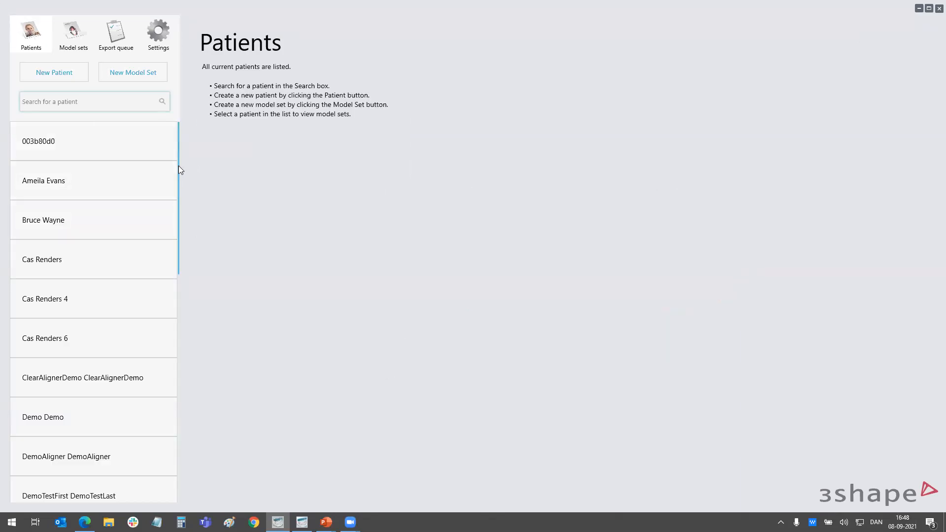
pyautogui.moveTo(178, 166); pyautogui.dragTo(151, 447)
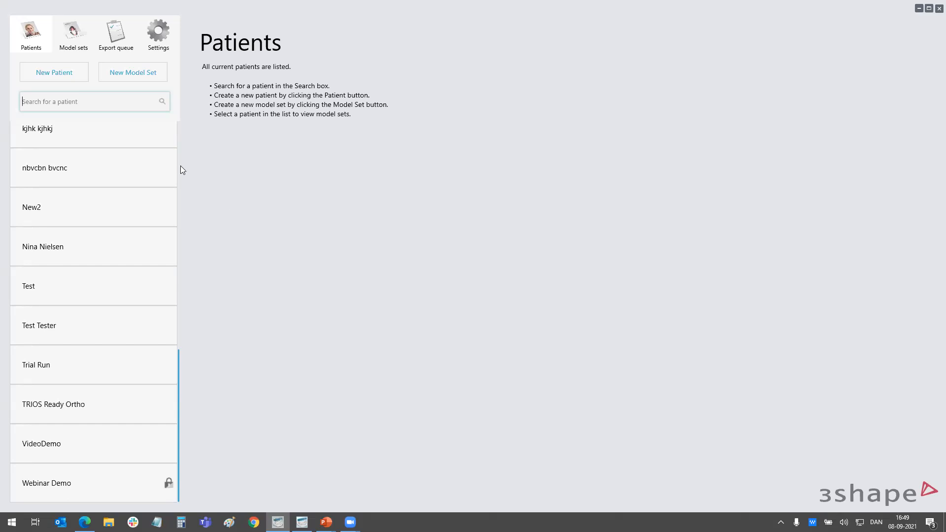
# Step: Open the overview of all model sets, and briefly view the case's order summary in 3Shape Communicate before returning
pyautogui.click(72, 35)
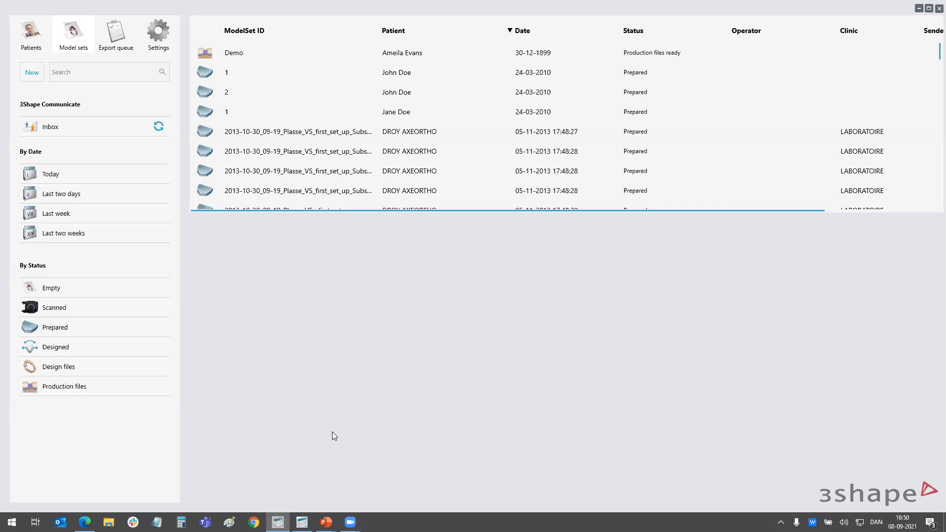
pyautogui.click(85, 522)
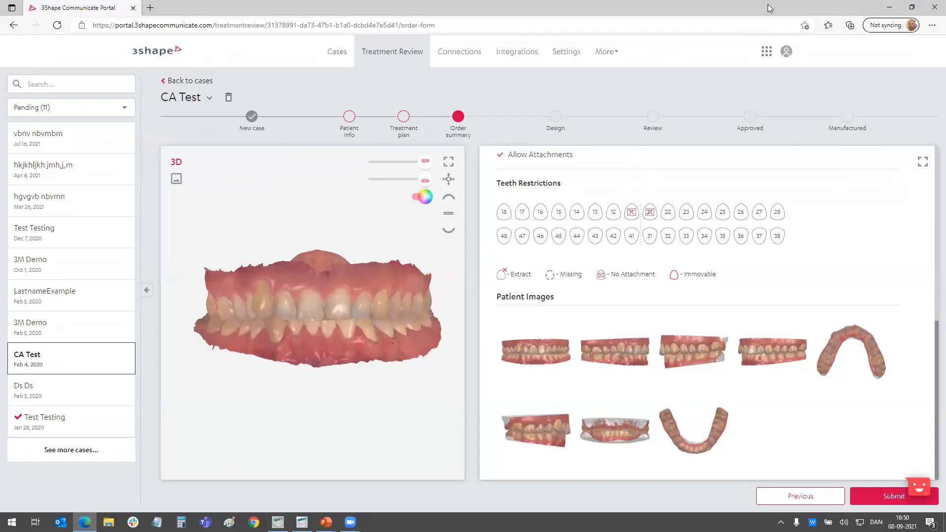
pyautogui.click(889, 7)
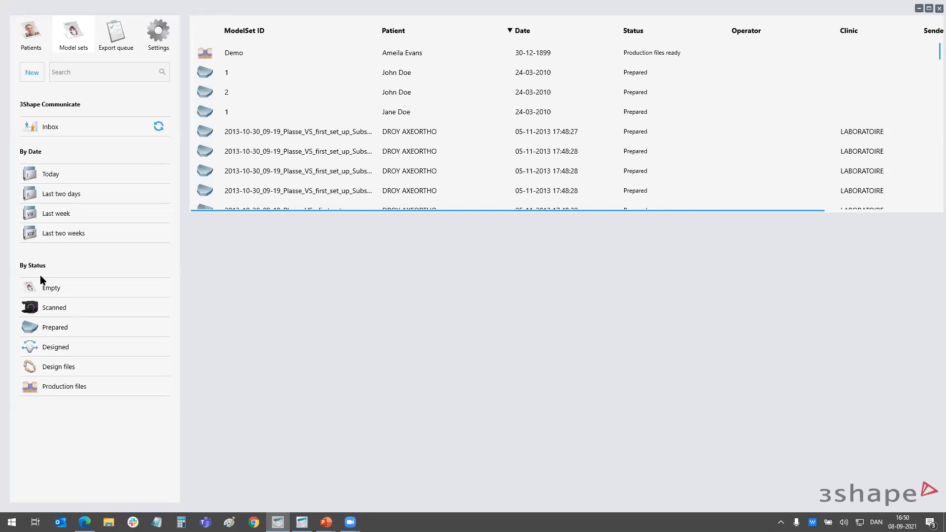
# Step: Filter the model sets by the status Empty, clear that filter, and list the Designed, Prepared and Scanned model sets in turn
pyautogui.click(47, 289)
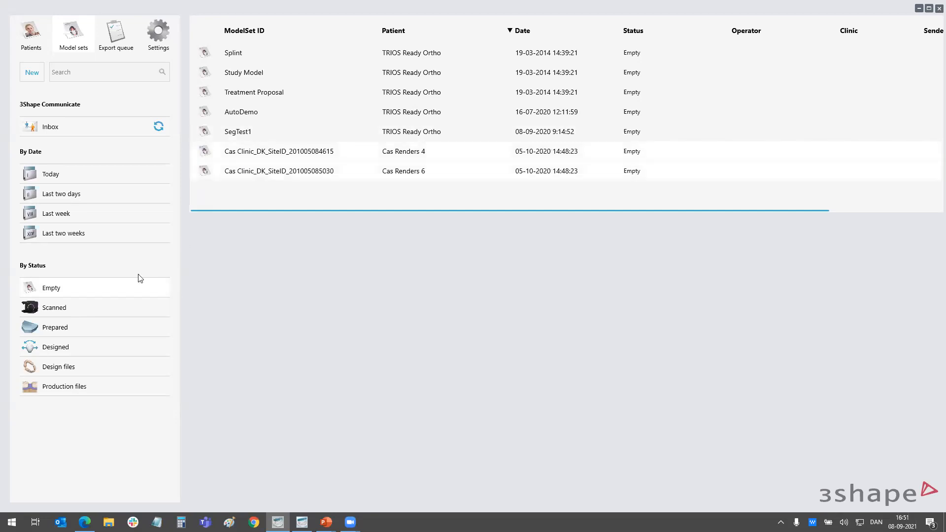
pyautogui.click(63, 288)
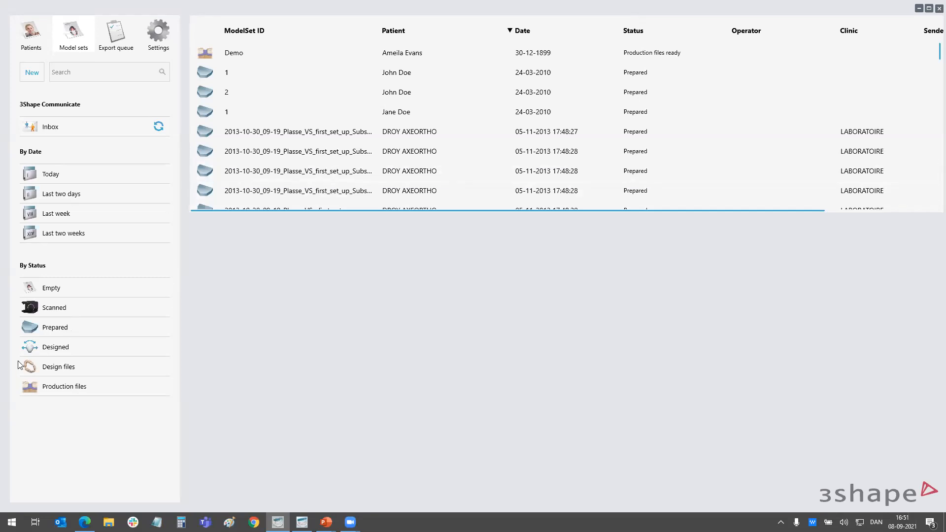
pyautogui.click(70, 348)
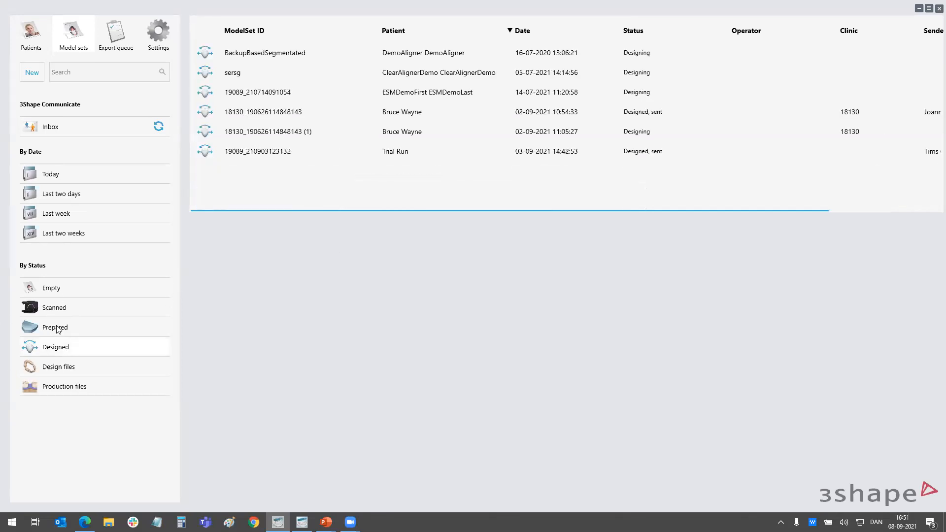
pyautogui.click(57, 328)
pyautogui.click(55, 308)
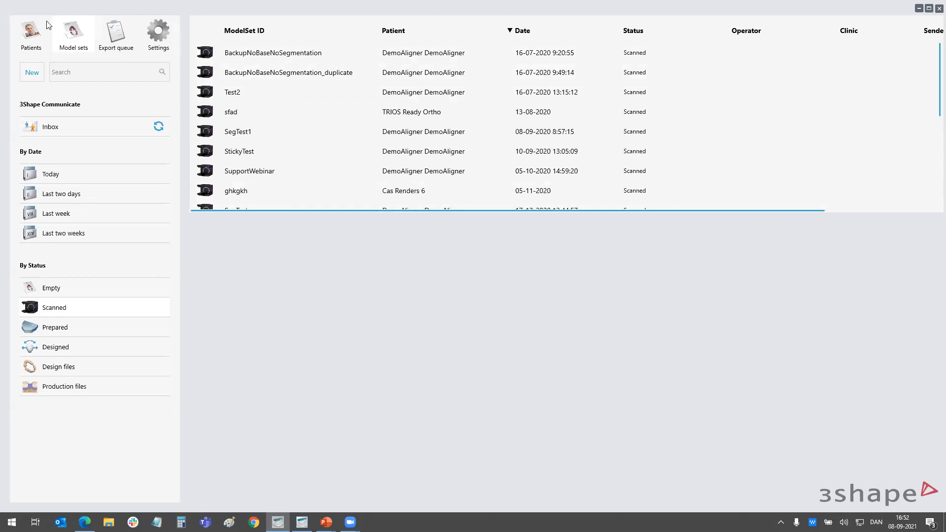
# Step: Show all model sets again, view the 3Shape Communicate inbox, and return to the full model set list
pyautogui.click(70, 42)
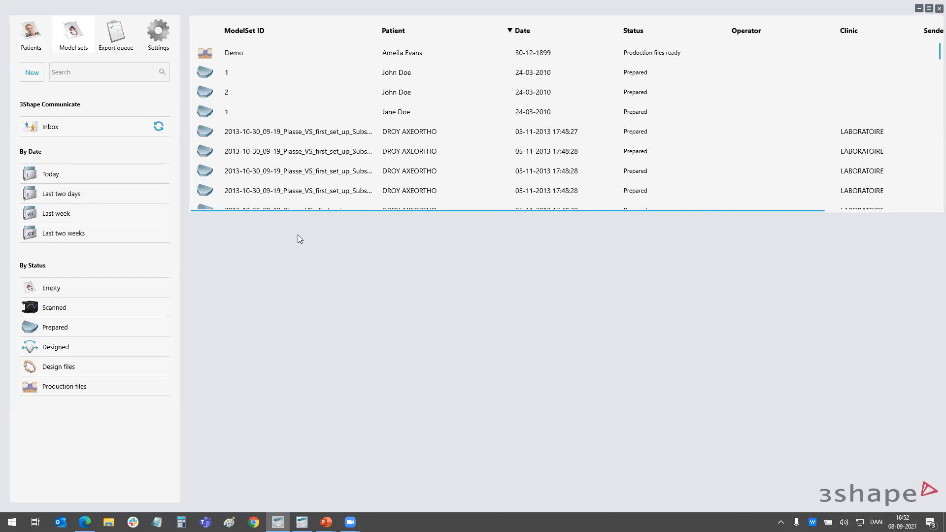
pyautogui.click(68, 128)
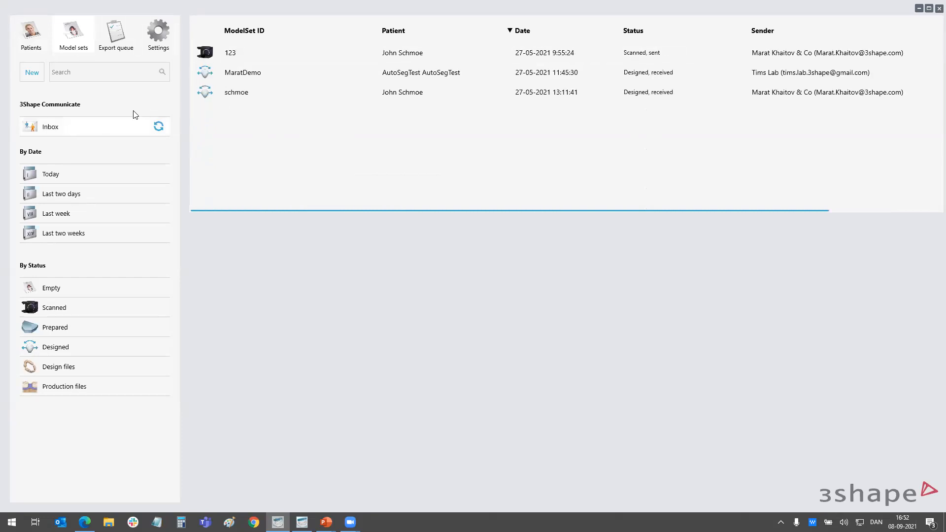
pyautogui.click(79, 130)
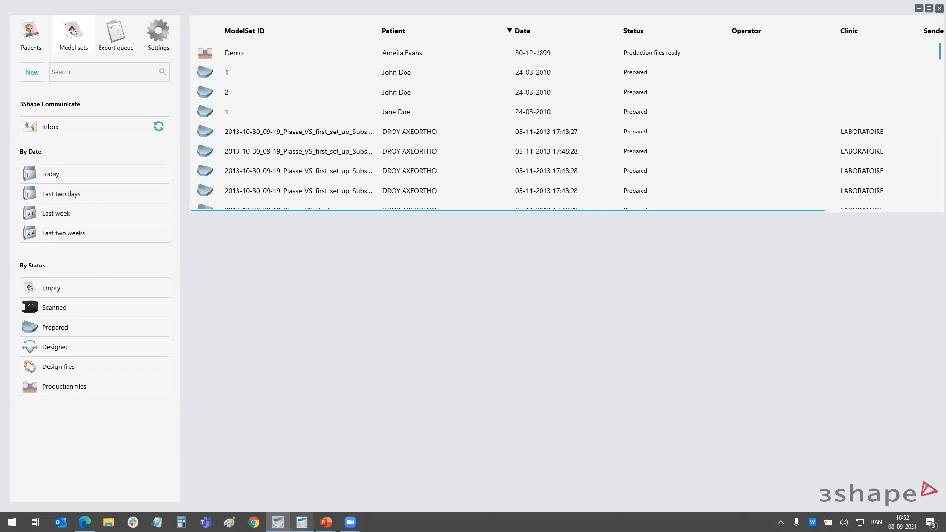
# Step: Switch to OrthoAnalyzer, hide the gingiva to examine the segmented teeth with their virtual roots, and show the gingiva again
pyautogui.click(302, 523)
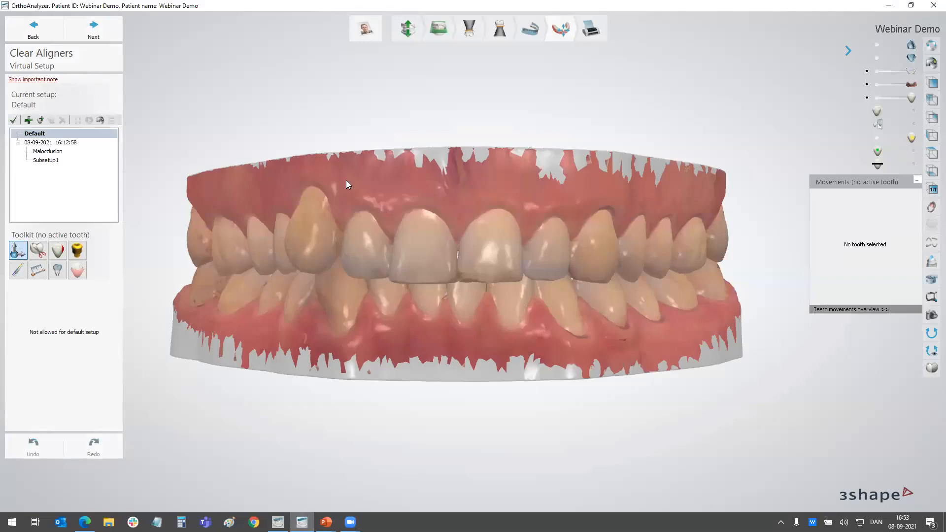
pyautogui.moveTo(465, 201); pyautogui.dragTo(487, 217, button='right')
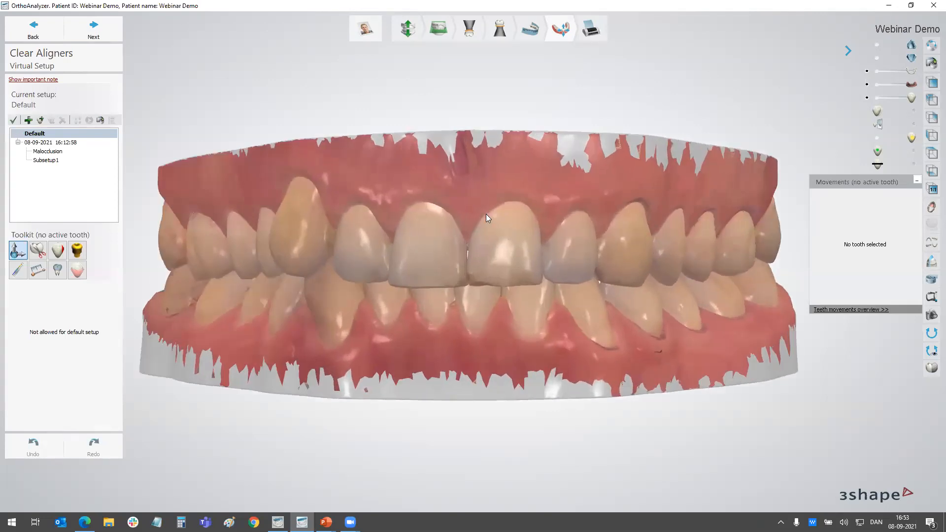
pyautogui.click(867, 85)
pyautogui.moveTo(629, 157); pyautogui.dragTo(607, 225, button='right')
pyautogui.scroll(5, 525, 247)
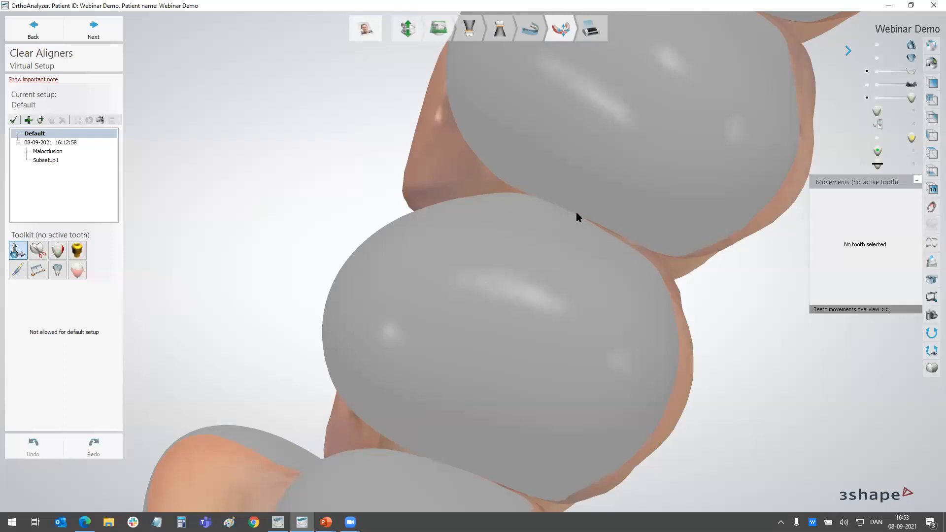
pyautogui.scroll(-5, 522, 221)
pyautogui.moveTo(488, 271); pyautogui.dragTo(470, 113, button='right')
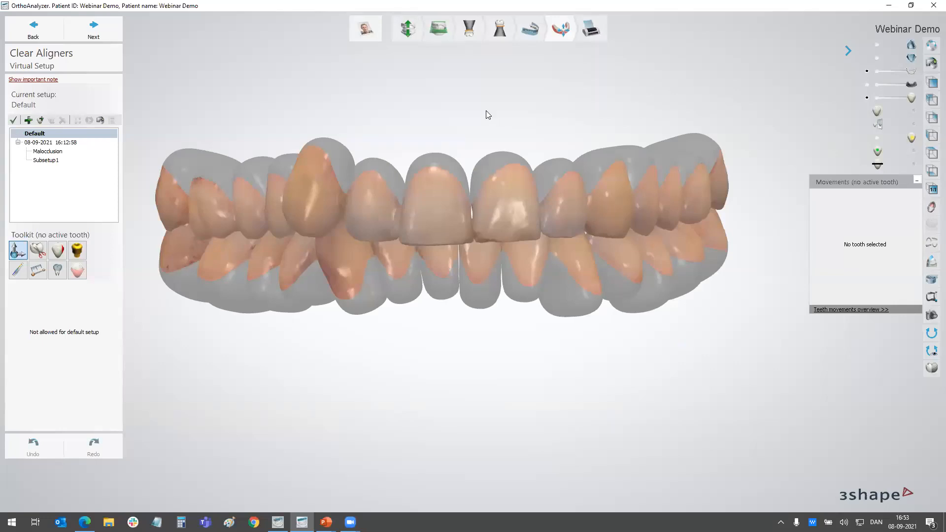
pyautogui.moveTo(477, 154)
pyautogui.mouseDown(button='right')
pyautogui.moveTo(474, 120)
pyautogui.moveTo(482, 226)
pyautogui.moveTo(468, 156)
pyautogui.moveTo(477, 154)
pyautogui.mouseUp(button='right')
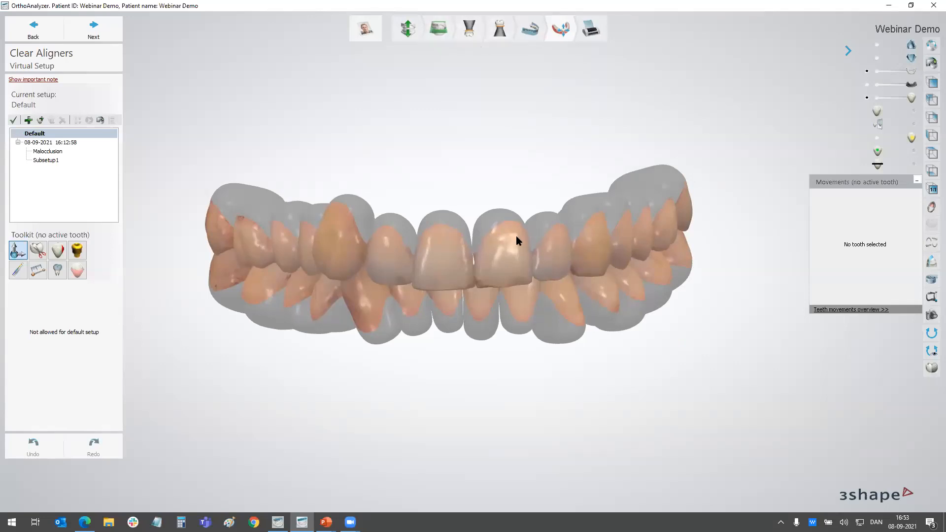
pyautogui.click(865, 86)
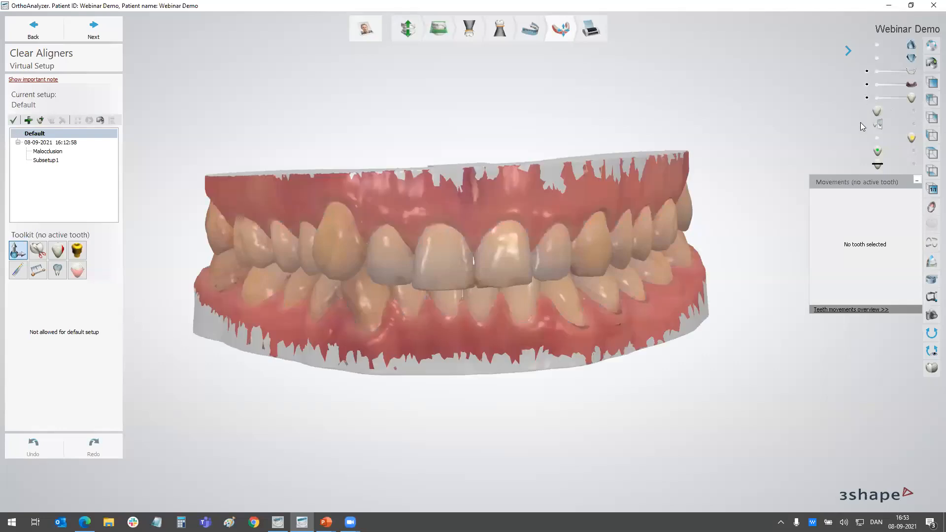
pyautogui.scroll(-2, 632, 254)
pyautogui.moveTo(612, 193)
pyautogui.mouseDown(button='right')
pyautogui.moveTo(612, 215)
pyautogui.moveTo(606, 176)
pyautogui.moveTo(616, 186)
pyautogui.mouseUp(button='right')
pyautogui.click(59, 143)
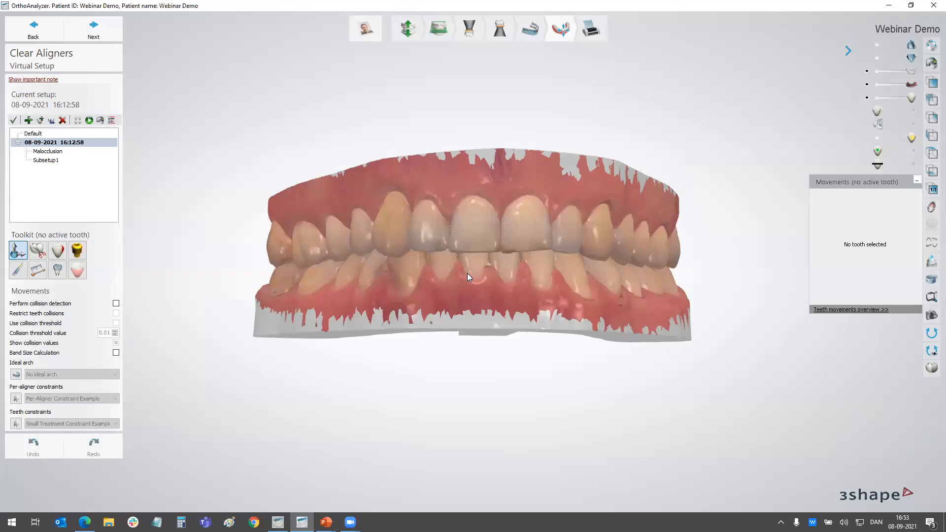
pyautogui.moveTo(501, 263); pyautogui.dragTo(515, 256, button='right')
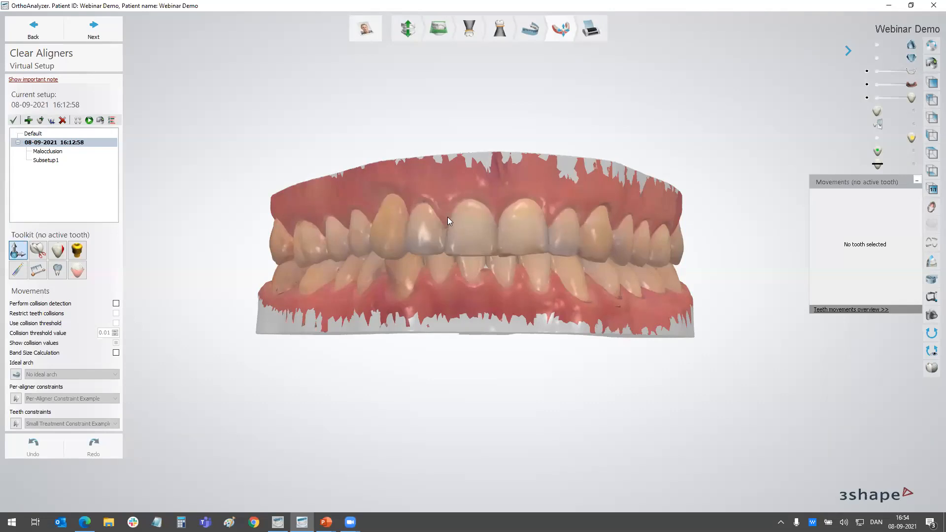
pyautogui.moveTo(485, 196); pyautogui.dragTo(485, 206, button='right')
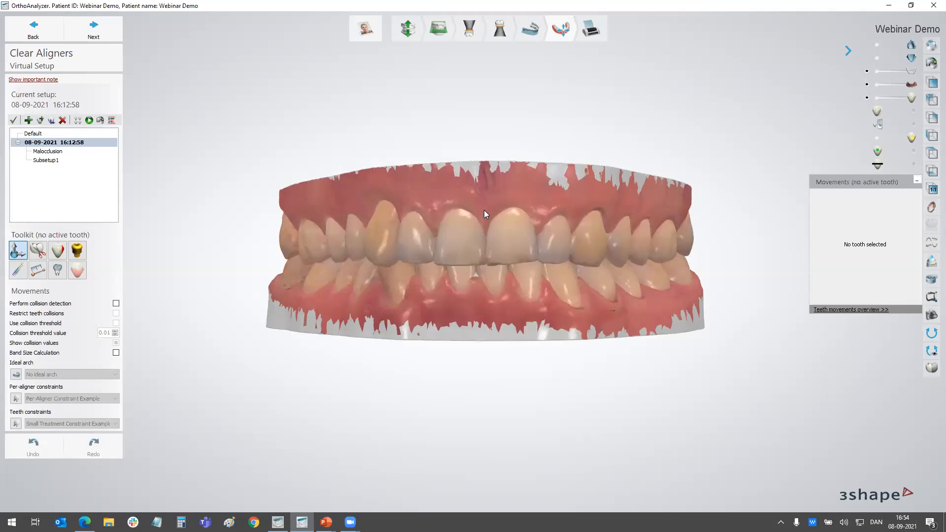
pyautogui.moveTo(523, 193); pyautogui.dragTo(485, 236, button='right')
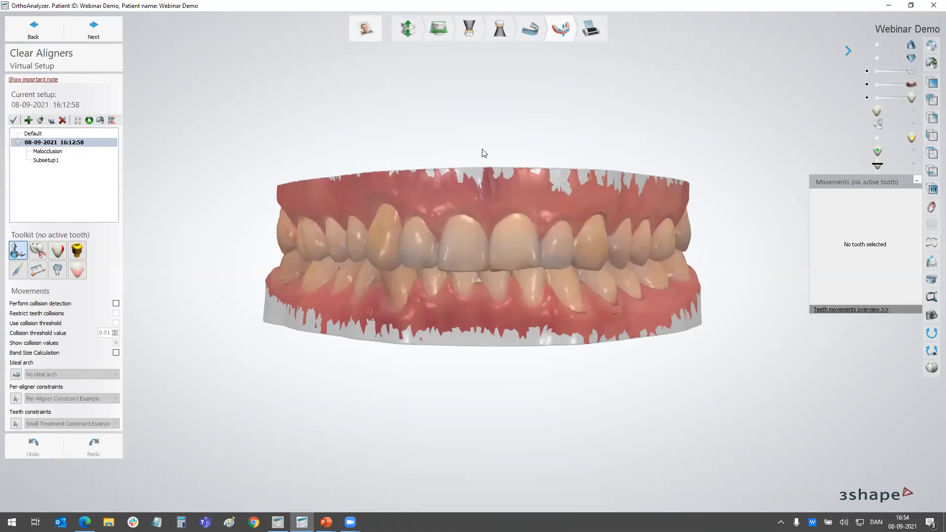
pyautogui.click(590, 43)
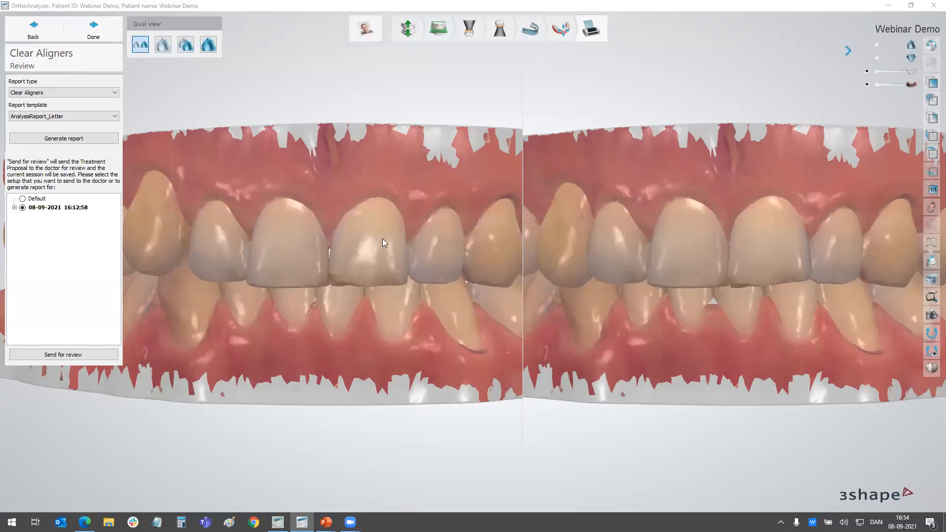
pyautogui.scroll(-5, 382, 238)
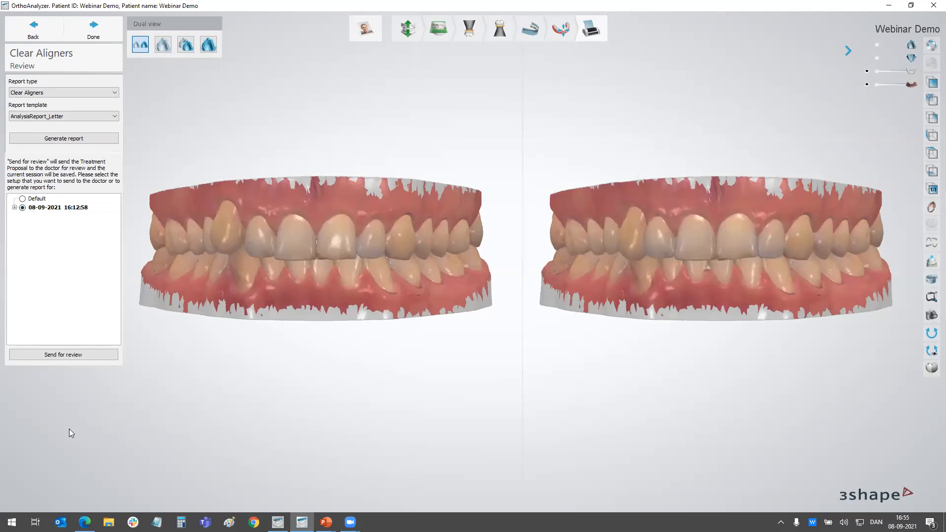
pyautogui.click(77, 356)
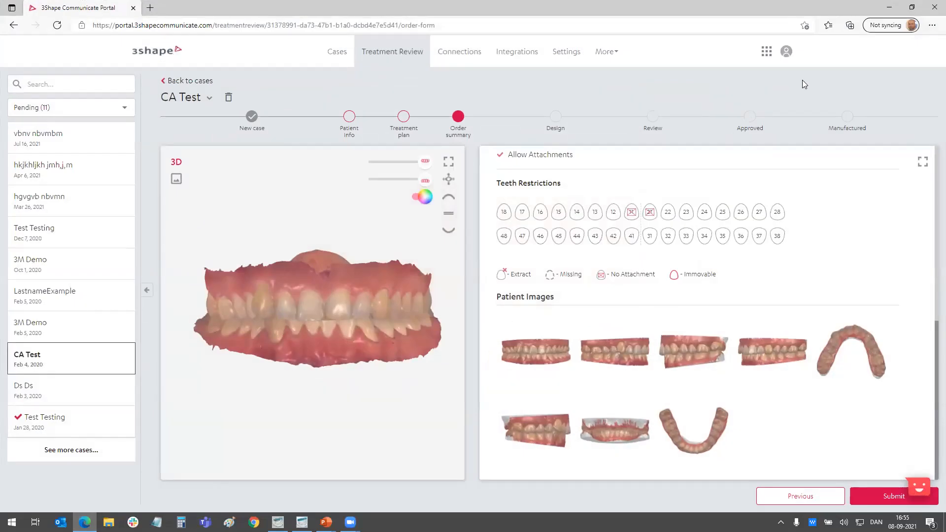
# Step: In 3Shape Communicate, sign out and sign back in with the lab account's saved e-mail and password
pyautogui.click(786, 51)
pyautogui.click(767, 204)
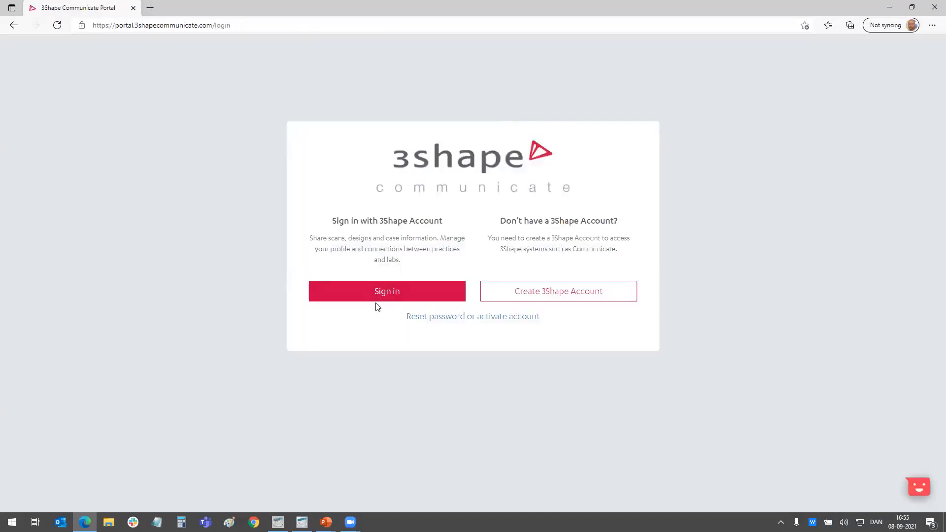
pyautogui.click(393, 294)
pyautogui.click(525, 138)
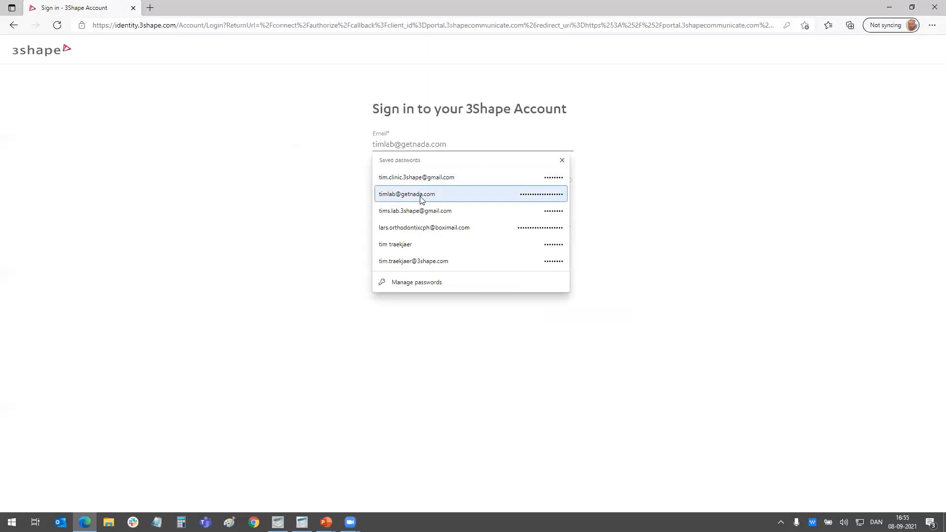
pyautogui.click(420, 194)
pyautogui.click(499, 279)
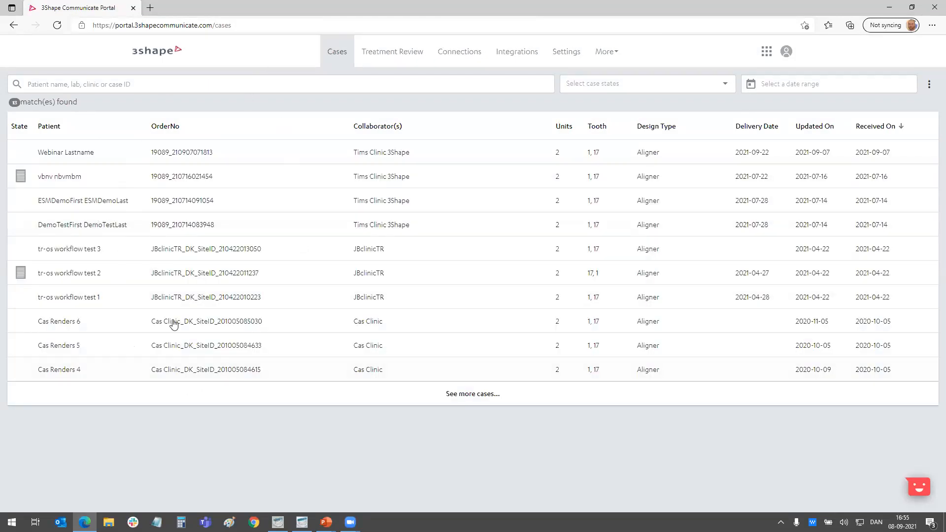
# Step: List the treatment review cases whose designs are pending review and open the third case's treatment proposal
pyautogui.click(388, 56)
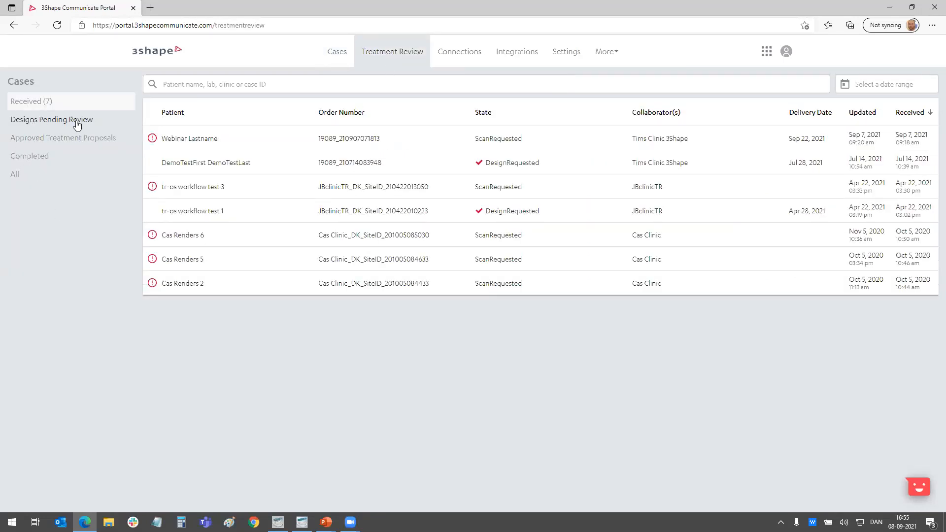
pyautogui.click(42, 122)
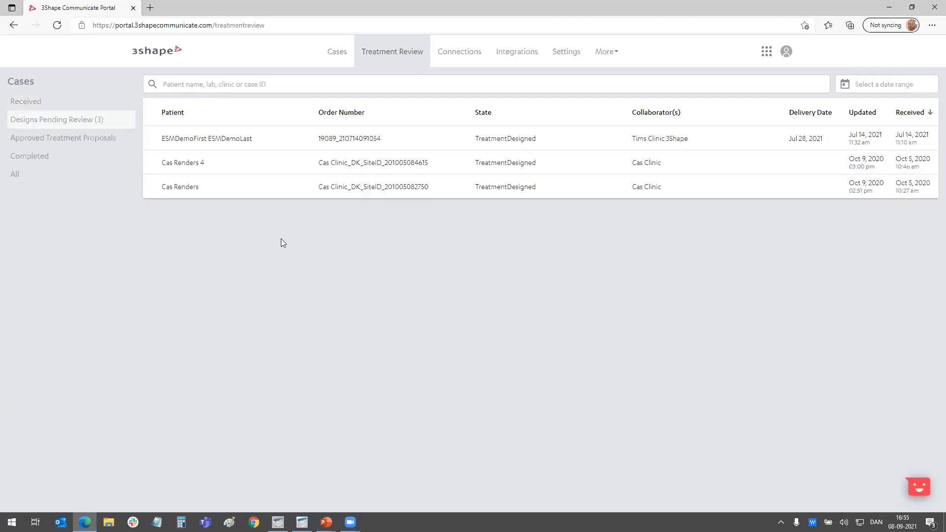
pyautogui.click(379, 190)
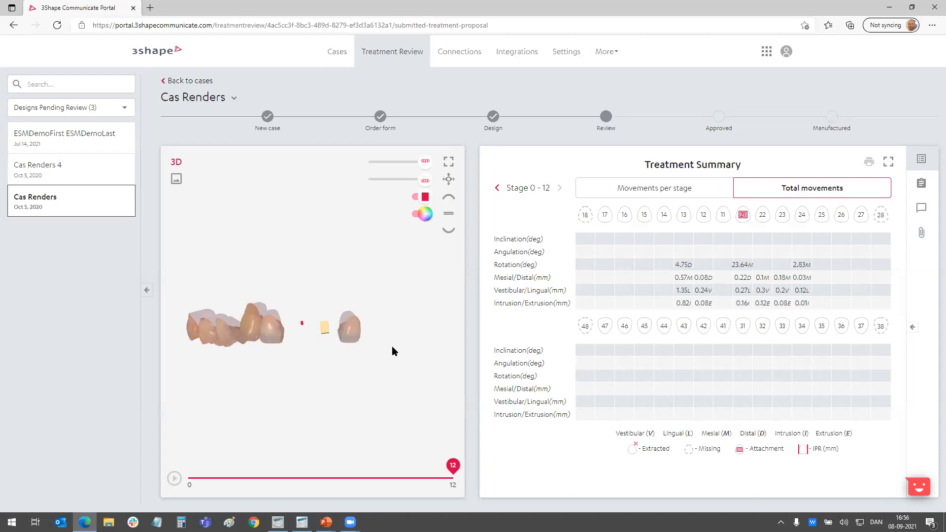
# Step: Examine the proposal's 3D model from several angles and view the tooth movements per stage for stage 11 - 12
pyautogui.moveTo(391, 346); pyautogui.dragTo(317, 243)
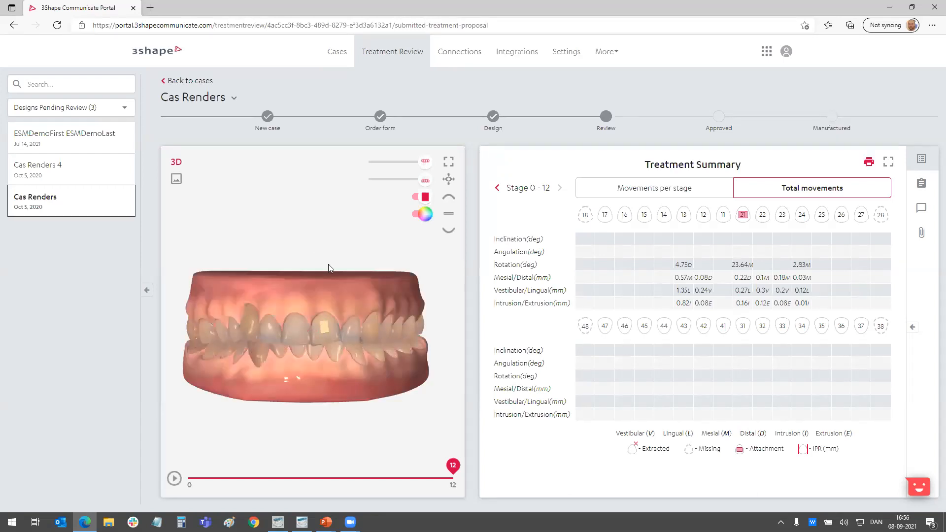
pyautogui.moveTo(338, 280)
pyautogui.mouseDown()
pyautogui.moveTo(328, 291)
pyautogui.moveTo(351, 275)
pyautogui.moveTo(340, 304)
pyautogui.moveTo(361, 286)
pyautogui.moveTo(339, 321)
pyautogui.moveTo(328, 371)
pyautogui.moveTo(301, 350)
pyautogui.moveTo(316, 315)
pyautogui.mouseUp()
pyautogui.scroll(5, 331, 330)
pyautogui.scroll(-4, 330, 334)
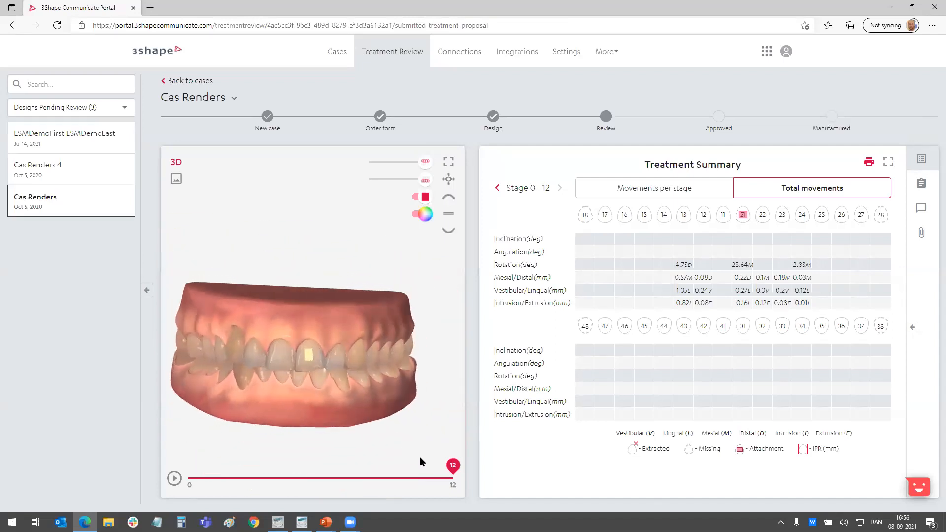
pyautogui.moveTo(453, 466)
pyautogui.mouseDown()
pyautogui.moveTo(189, 465)
pyautogui.moveTo(432, 465)
pyautogui.moveTo(207, 465)
pyautogui.moveTo(414, 461)
pyautogui.moveTo(462, 472)
pyautogui.mouseUp()
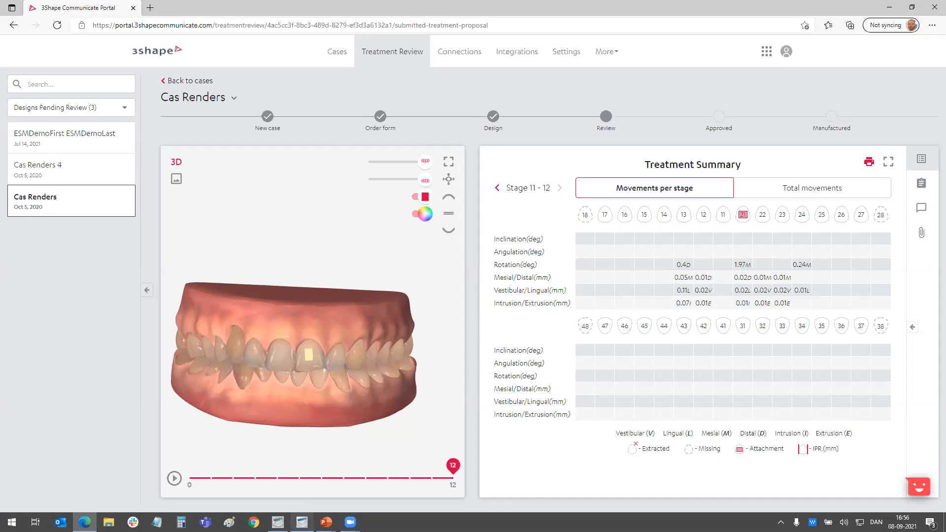
pyautogui.click(302, 522)
pyautogui.moveTo(487, 197); pyautogui.dragTo(491, 206, button='right')
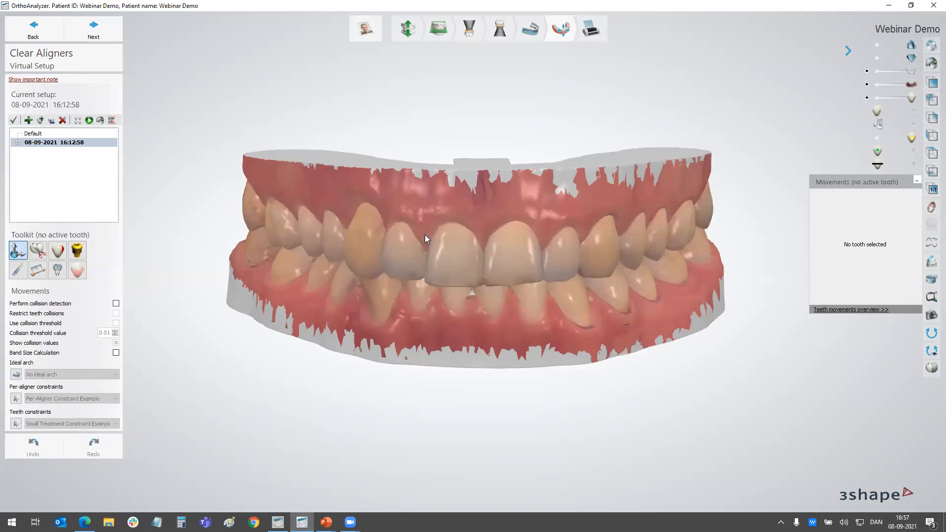
pyautogui.click(100, 122)
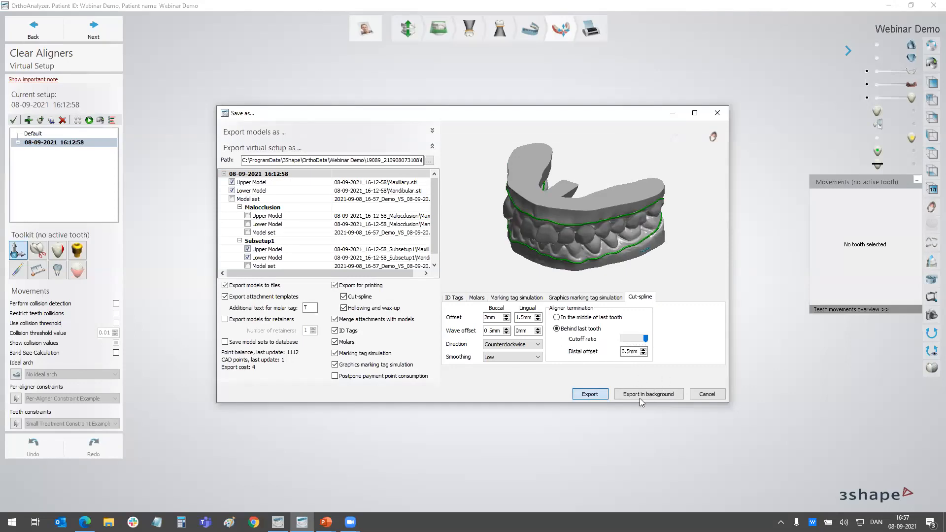
pyautogui.click(588, 395)
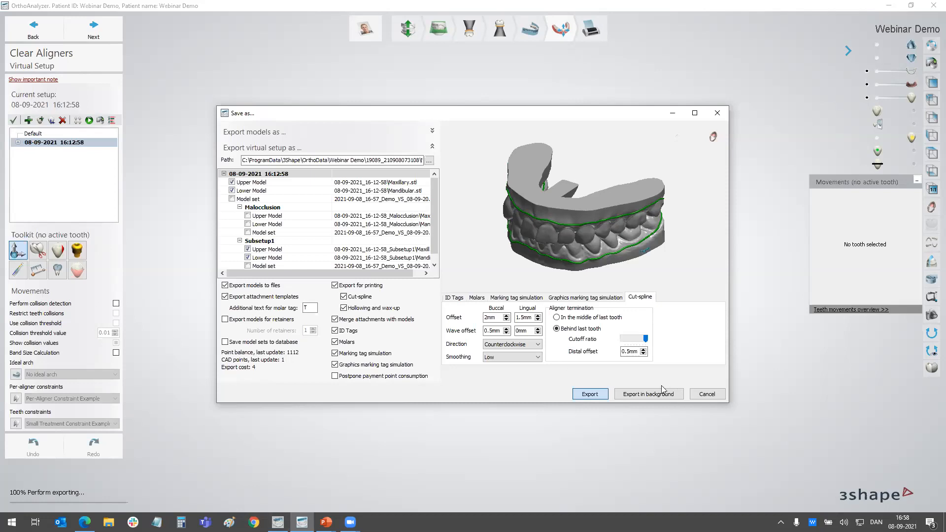
pyautogui.click(277, 522)
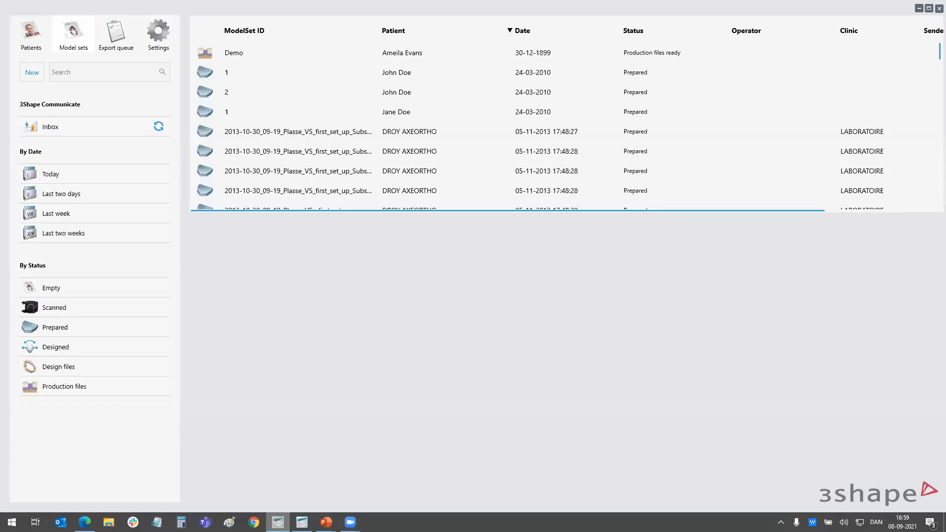
pyautogui.click(113, 36)
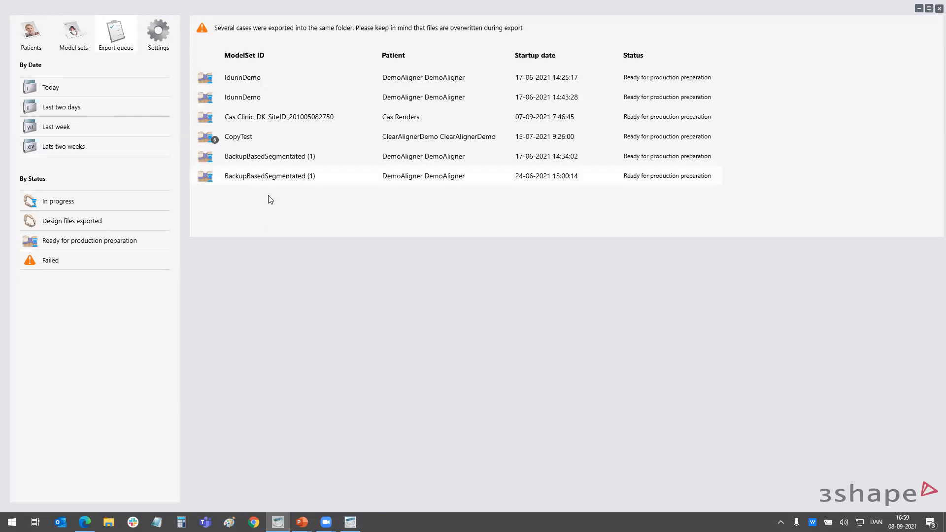
pyautogui.click(324, 162)
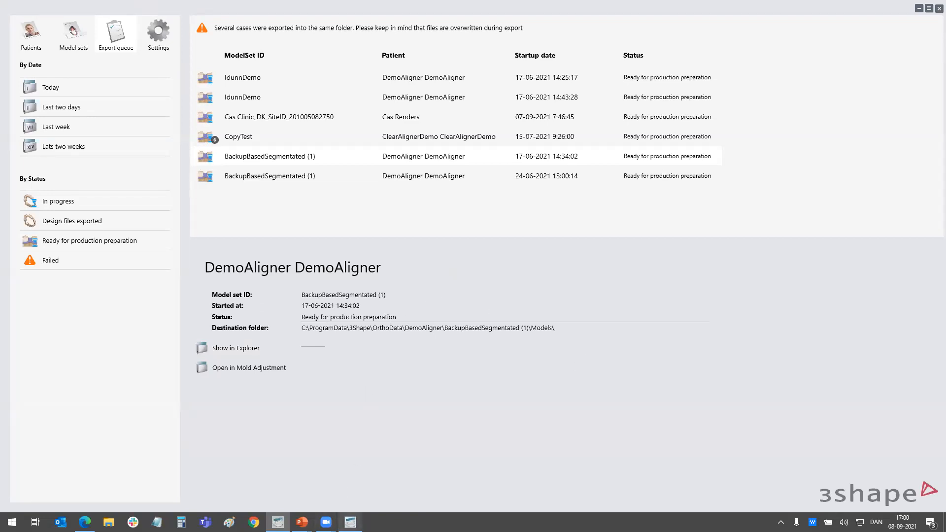
# Step: Switch to Clear Aligners Mold Adjustment and examine the aligner 1 molds up close and from several angles
pyautogui.click(350, 523)
pyautogui.moveTo(594, 242); pyautogui.dragTo(560, 339, button='right')
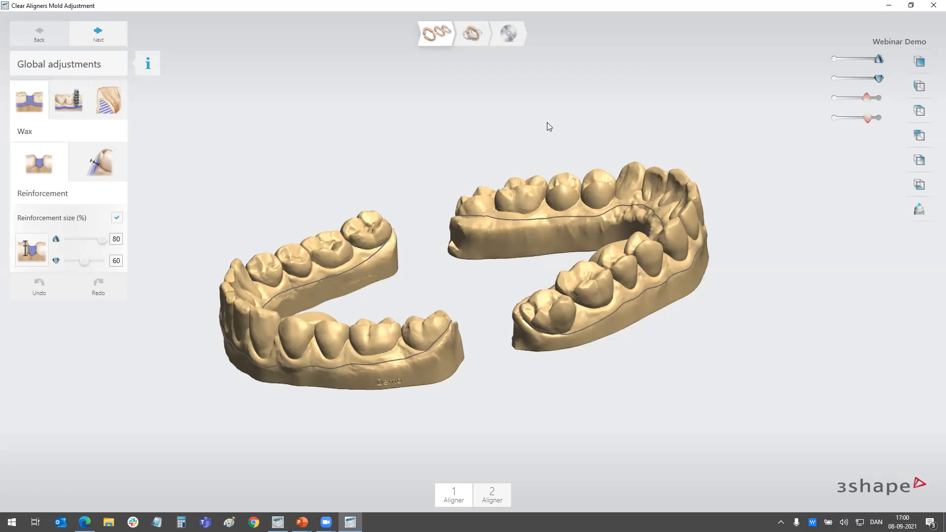
pyautogui.scroll(5, 613, 277)
pyautogui.moveTo(646, 276); pyautogui.dragTo(519, 250, button='right')
pyautogui.scroll(5, 517, 242)
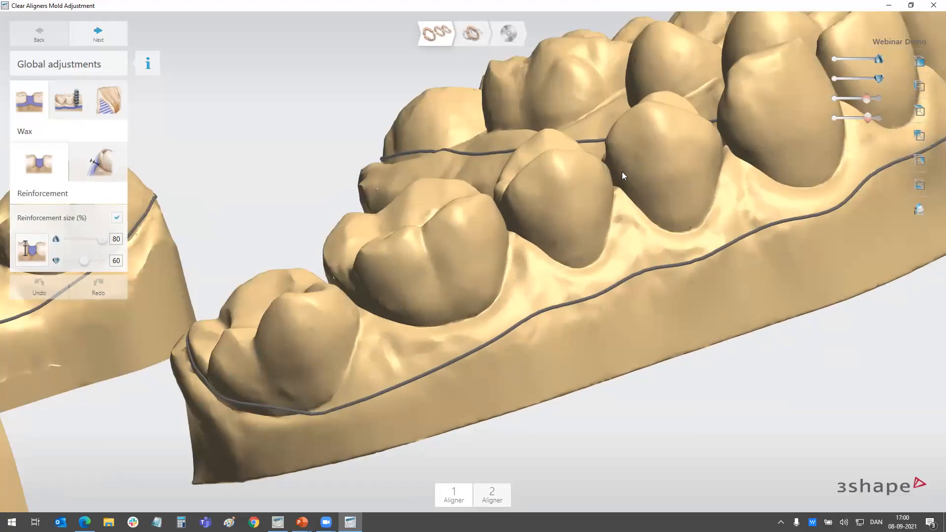
pyautogui.scroll(-5, 624, 176)
pyautogui.moveTo(486, 203); pyautogui.dragTo(637, 107, button='right')
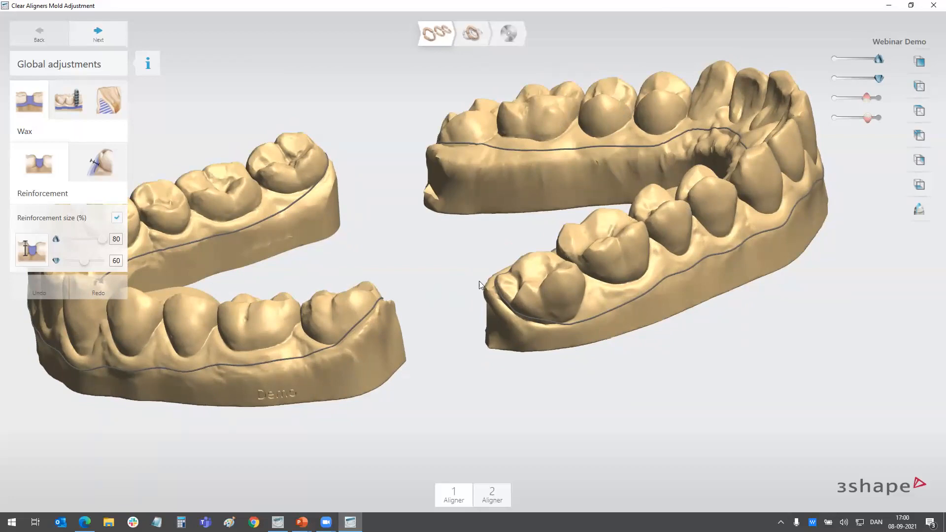
pyautogui.scroll(-2, 439, 277)
pyautogui.moveTo(436, 271); pyautogui.dragTo(489, 269, button='middle')
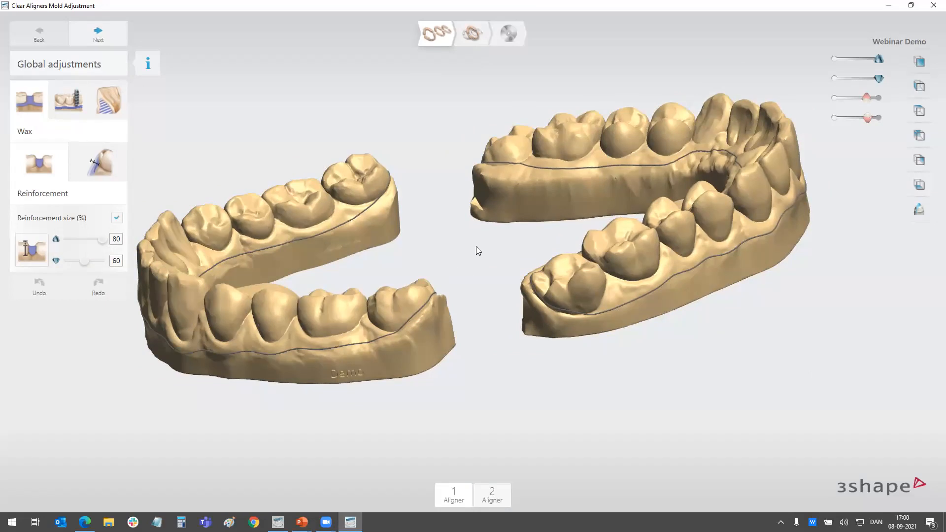
pyautogui.moveTo(478, 252); pyautogui.dragTo(499, 275, button='right')
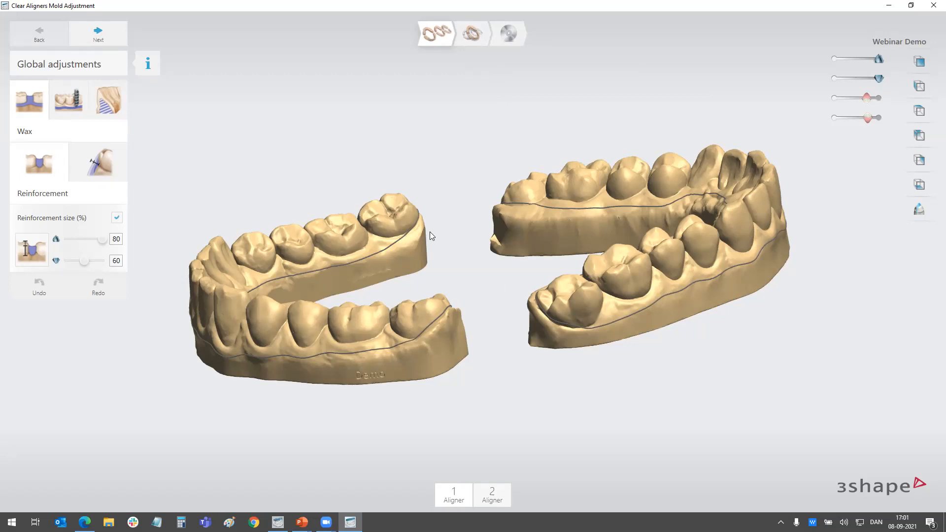
# Step: Compare the molds of aligner 2 with those of aligner 1, ending on aligner 1
pyautogui.click(491, 499)
pyautogui.moveTo(494, 359); pyautogui.dragTo(403, 471, button='right')
pyautogui.click(452, 494)
pyautogui.moveTo(442, 352); pyautogui.dragTo(420, 338, button='right')
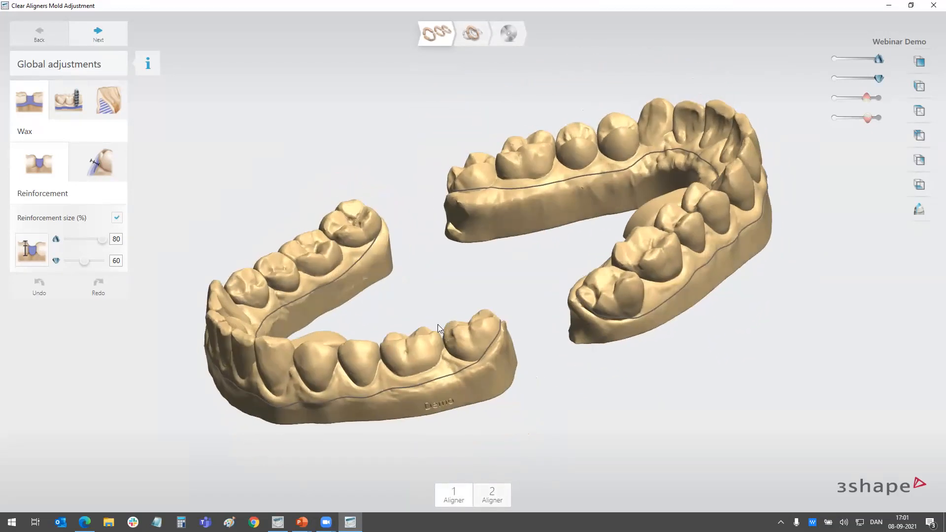
pyautogui.scroll(5, 394, 347)
pyautogui.scroll(-3, 366, 349)
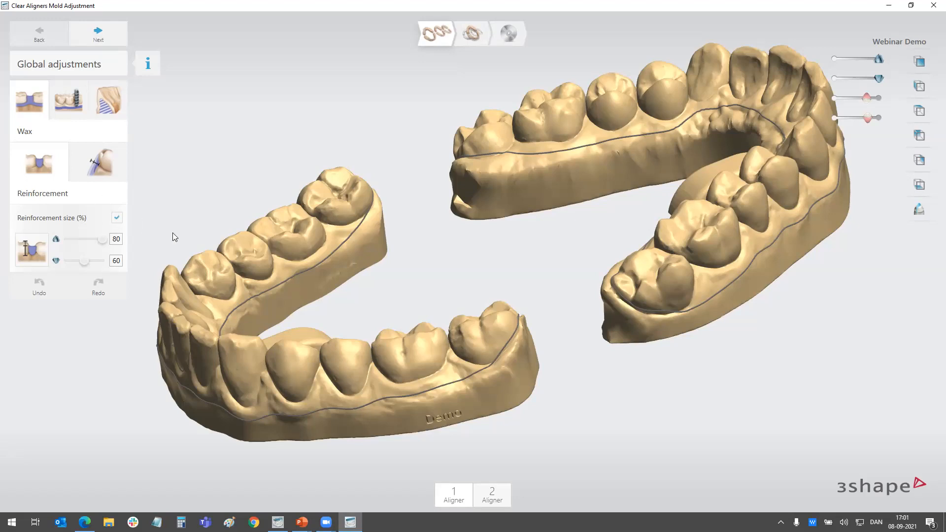
# Step: Show the wax-up settings and examine the wax-up along the gingiva and between the teeth of the lower mold
pyautogui.click(98, 161)
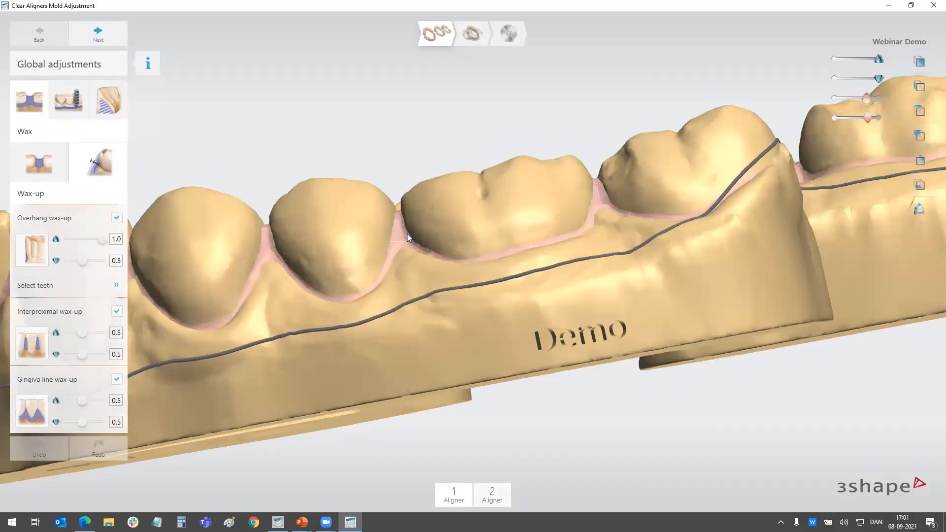
pyautogui.scroll(-4, 355, 240)
pyautogui.moveTo(266, 249); pyautogui.dragTo(410, 225, button='right')
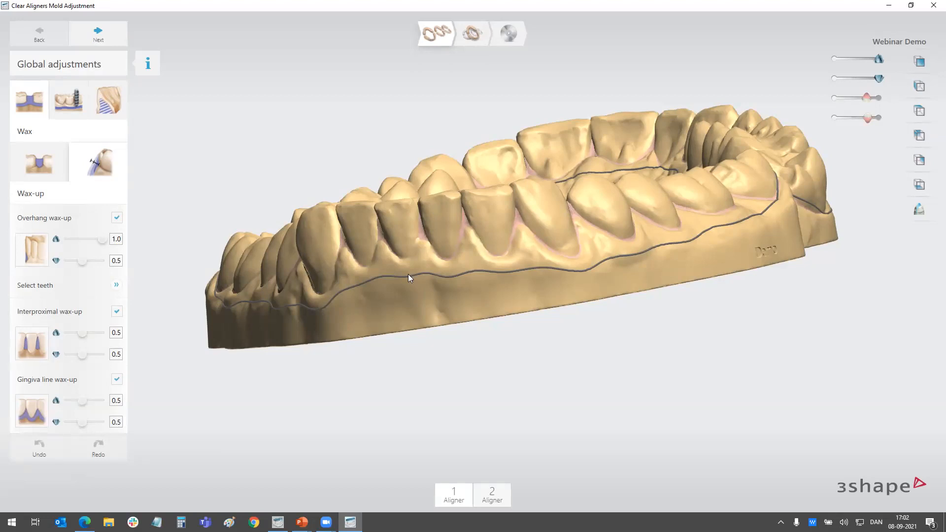
pyautogui.scroll(4, 408, 274)
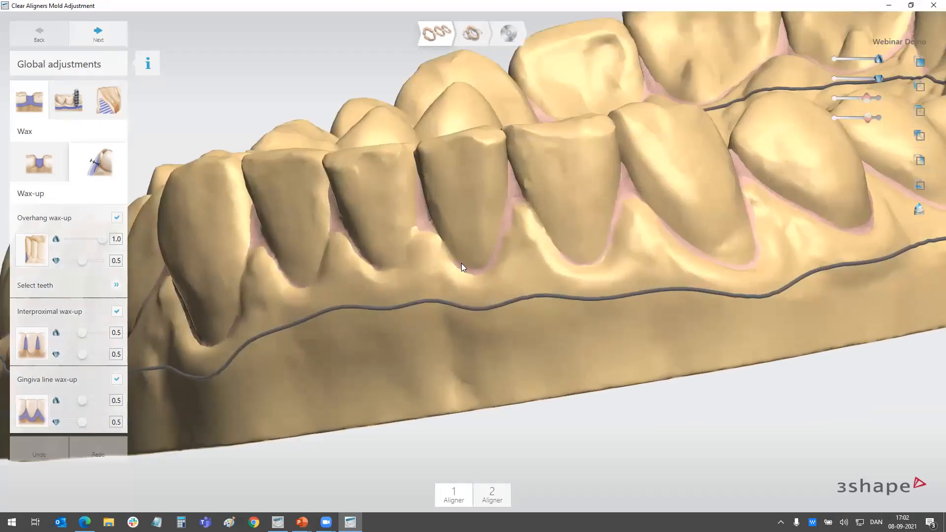
pyautogui.scroll(-3, 431, 275)
pyautogui.moveTo(388, 290); pyautogui.dragTo(656, 227, button='right')
# Step: Examine the wax-up around the front teeth of the upper mold
pyautogui.scroll(-5, 657, 228)
pyautogui.moveTo(638, 258); pyautogui.dragTo(524, 330, button='right')
pyautogui.moveTo(522, 214)
pyautogui.mouseDown(button='right')
pyautogui.moveTo(548, 243)
pyautogui.moveTo(519, 215)
pyautogui.mouseUp(button='right')
pyautogui.scroll(5, 404, 117)
pyautogui.scroll(3, 386, 106)
pyautogui.moveTo(385, 108); pyautogui.dragTo(340, 114, button='right')
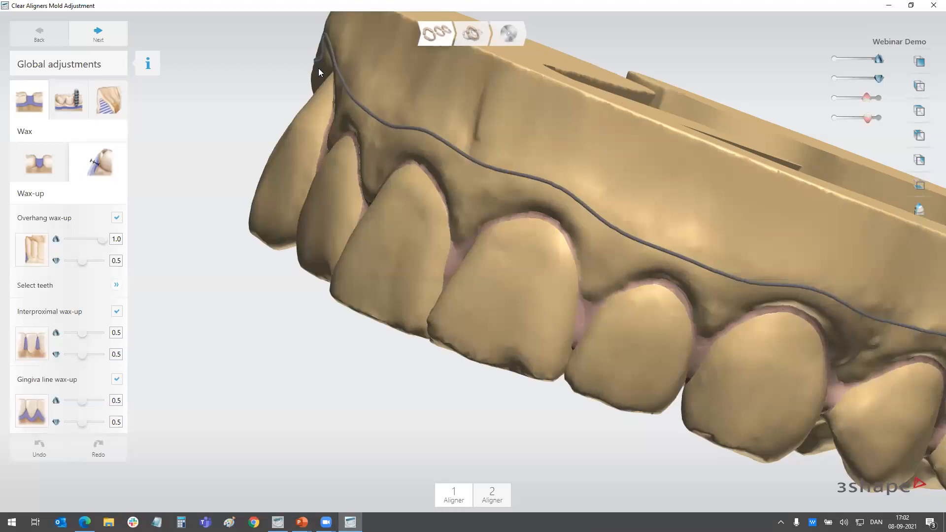
pyautogui.scroll(-3, 319, 70)
pyautogui.moveTo(321, 73); pyautogui.dragTo(377, 223, button='right')
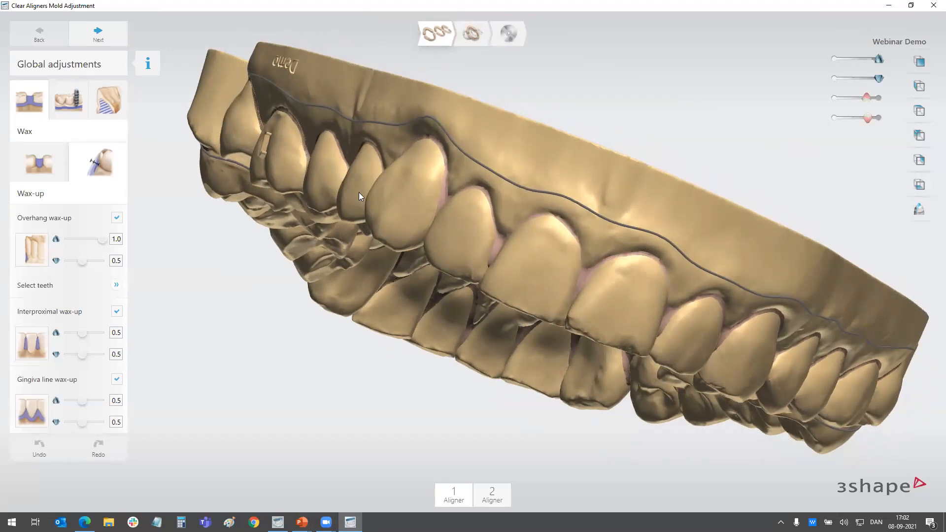
# Step: Select an upper right tooth near the canine for the overhang wax-up and inspect that side of the upper mold
pyautogui.click(117, 286)
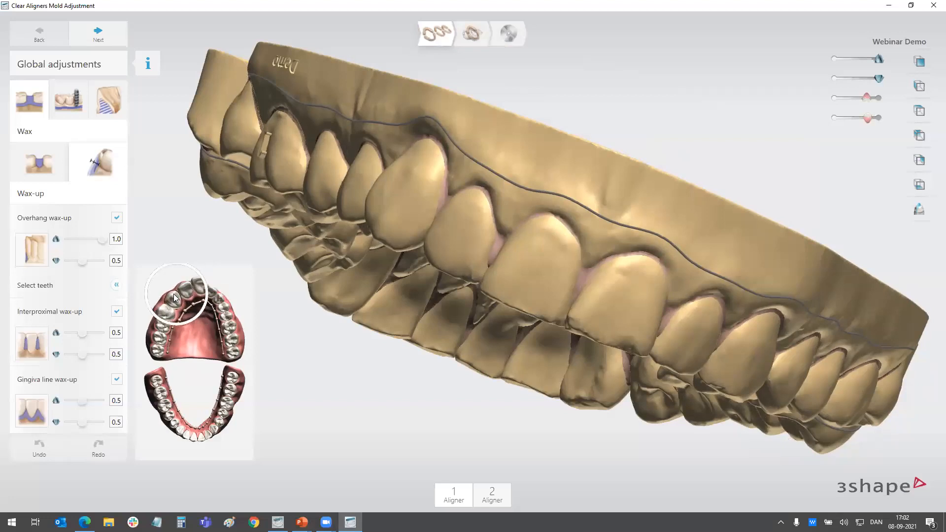
pyautogui.click(172, 296)
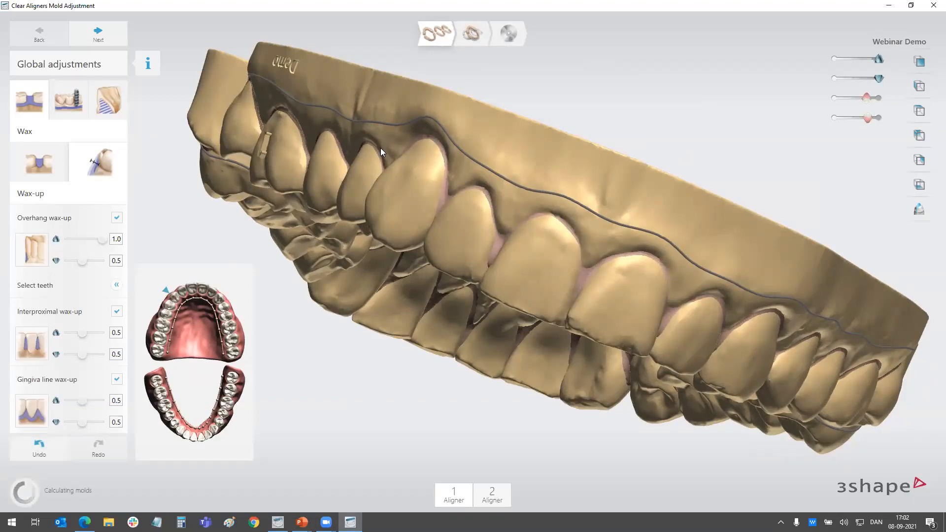
pyautogui.scroll(-5, 460, 290)
pyautogui.moveTo(649, 248); pyautogui.dragTo(356, 202, button='right')
pyautogui.scroll(6, 407, 177)
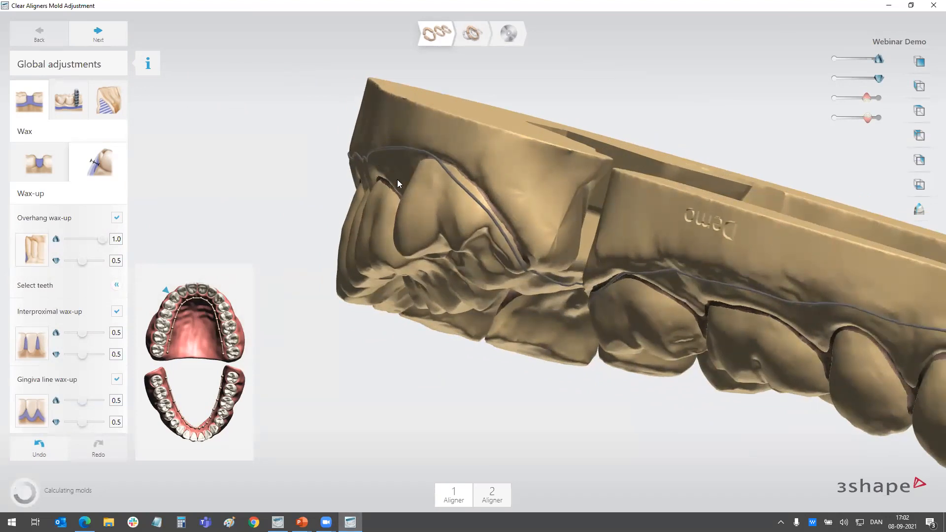
pyautogui.scroll(-3, 379, 180)
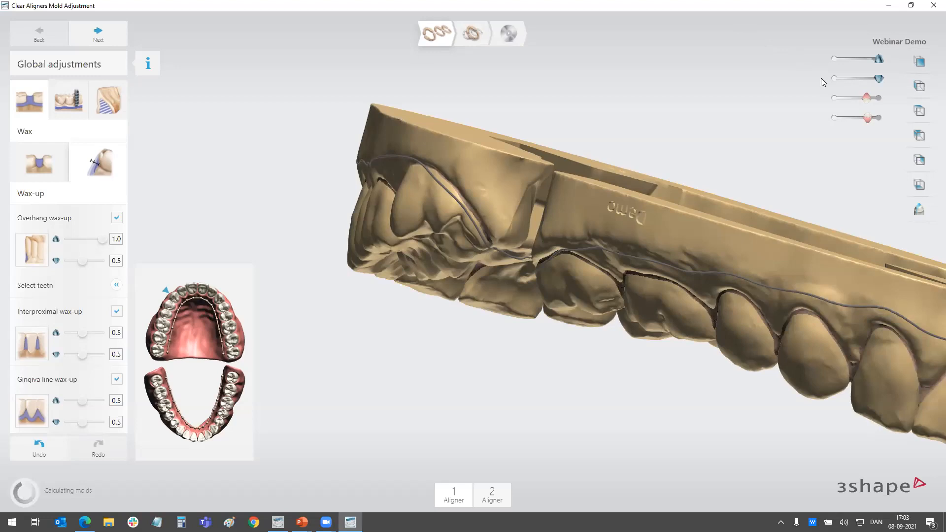
pyautogui.scroll(-4, 720, 58)
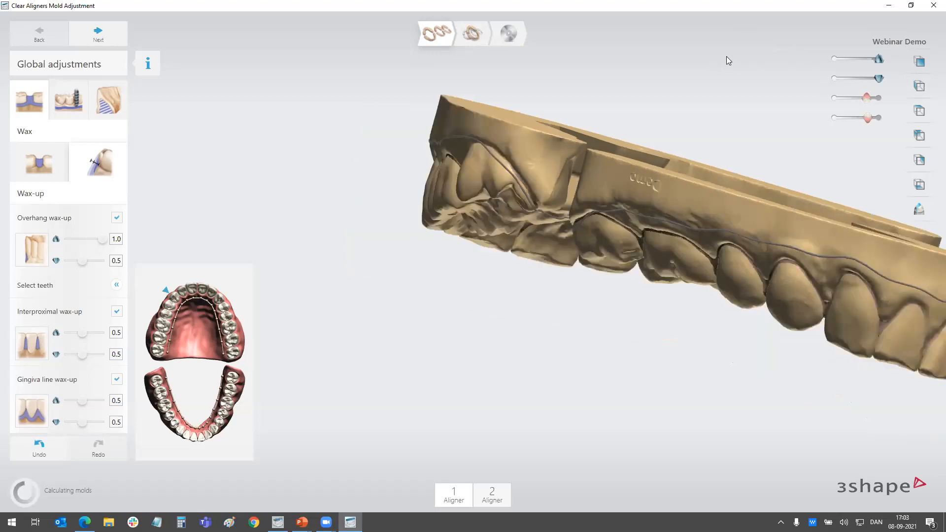
# Step: Examine both molds with the wax-up from the opposite side
pyautogui.moveTo(620, 258); pyautogui.dragTo(813, 308, button='right')
pyautogui.moveTo(381, 243); pyautogui.dragTo(648, 149, button='right')
pyautogui.scroll(5, 554, 204)
pyautogui.scroll(-3, 557, 207)
pyautogui.moveTo(627, 118); pyautogui.dragTo(639, 185, button='right')
pyautogui.moveTo(596, 300); pyautogui.dragTo(483, 213, button='right')
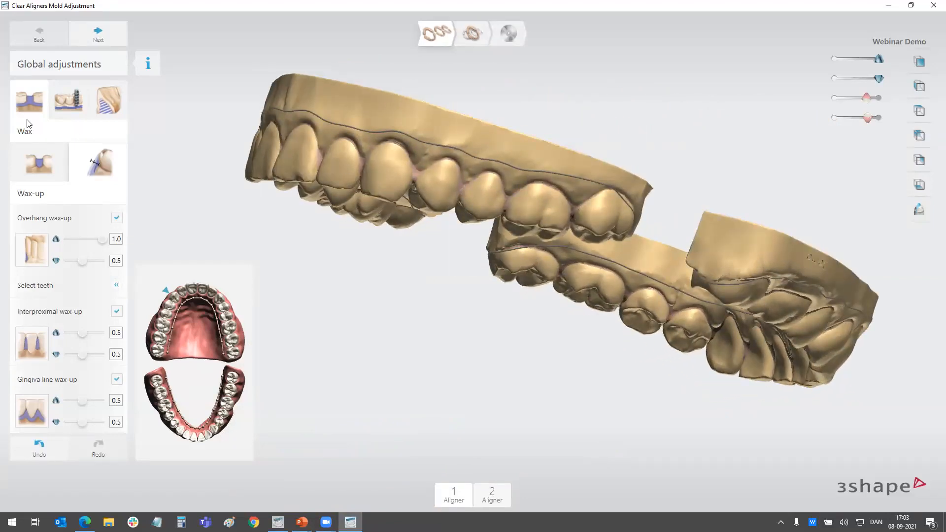
# Step: Return to the reinforcement settings and examine the reinforcement bars and bases of both molds from above and the sides
pyautogui.click(24, 160)
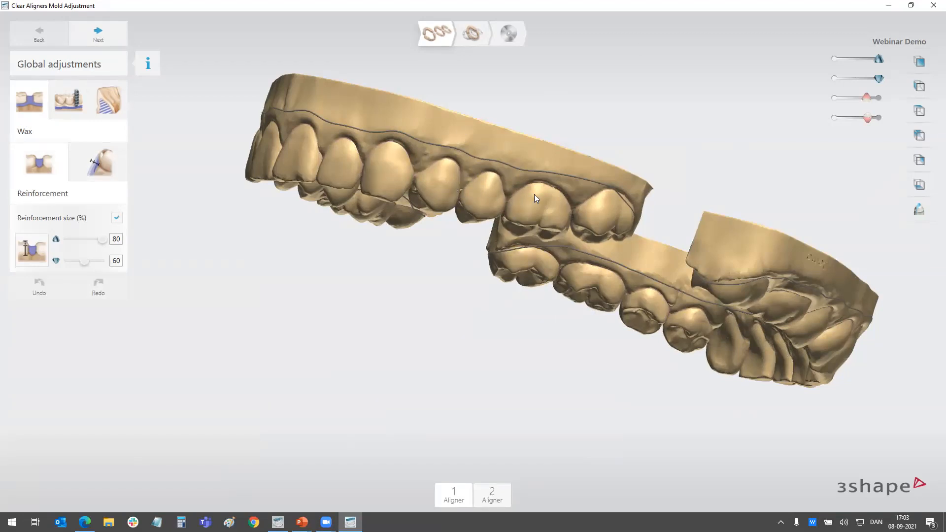
pyautogui.moveTo(484, 193); pyautogui.dragTo(464, 193, button='right')
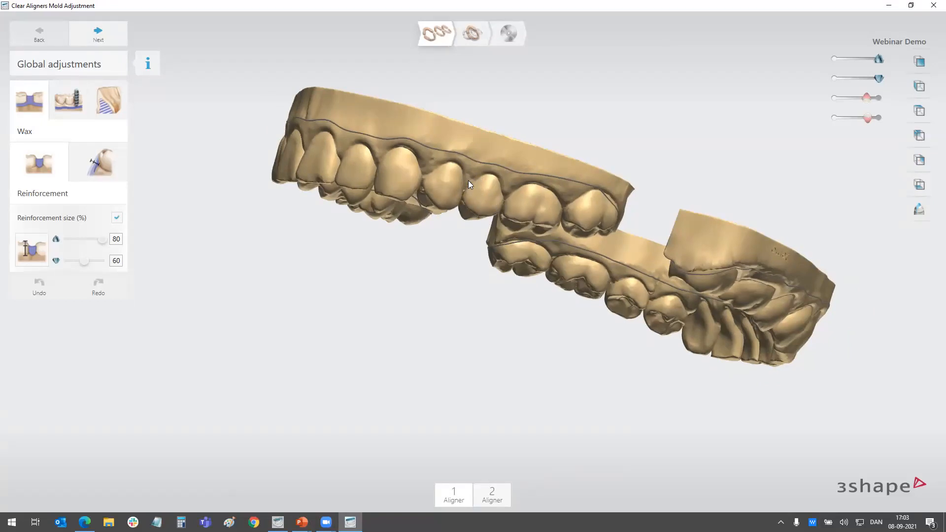
pyautogui.moveTo(473, 191); pyautogui.dragTo(339, 202, button='right')
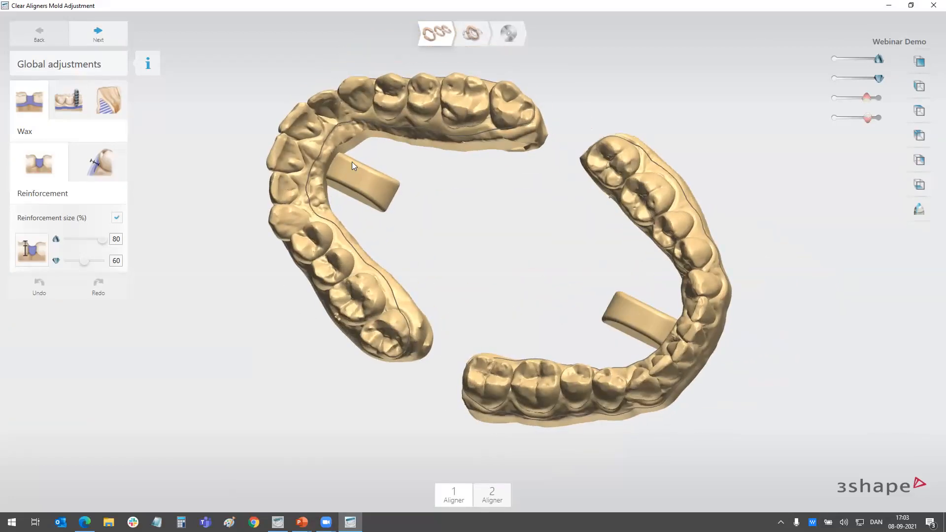
pyautogui.moveTo(418, 190); pyautogui.dragTo(570, 212, button='right')
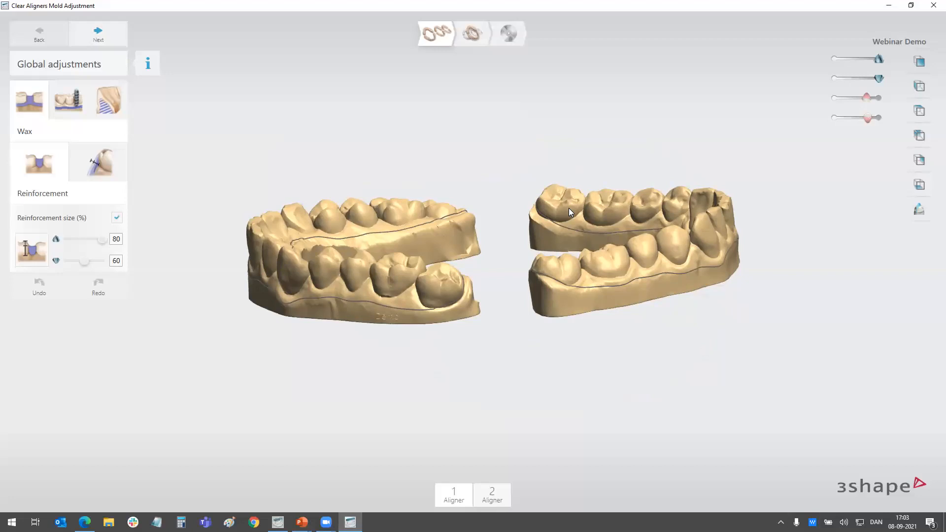
pyautogui.moveTo(554, 282); pyautogui.dragTo(441, 310, button='right')
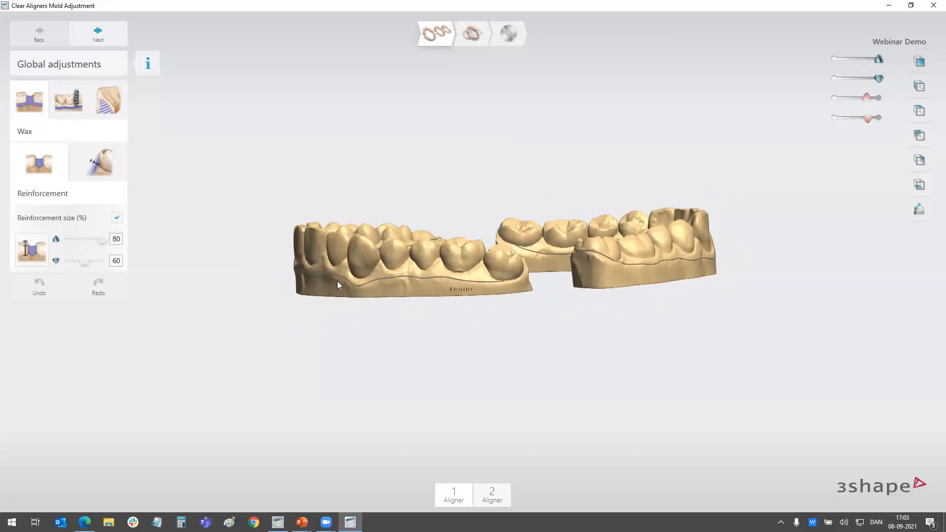
pyautogui.moveTo(301, 307); pyautogui.dragTo(450, 277, button='right')
pyautogui.moveTo(381, 272); pyautogui.dragTo(546, 416, button='right')
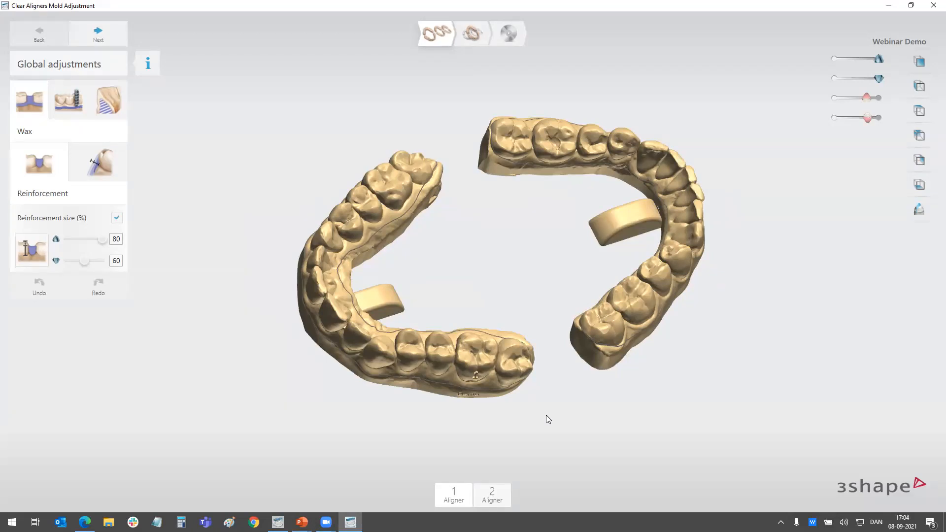
pyautogui.moveTo(507, 274); pyautogui.dragTo(629, 197, button='right')
pyautogui.scroll(3, 601, 234)
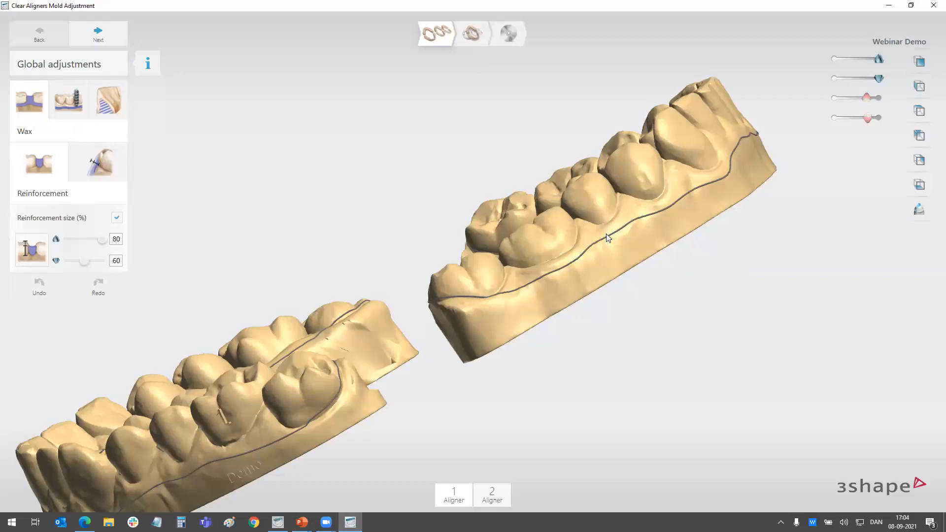
pyautogui.moveTo(607, 255); pyautogui.dragTo(171, 143, button='right')
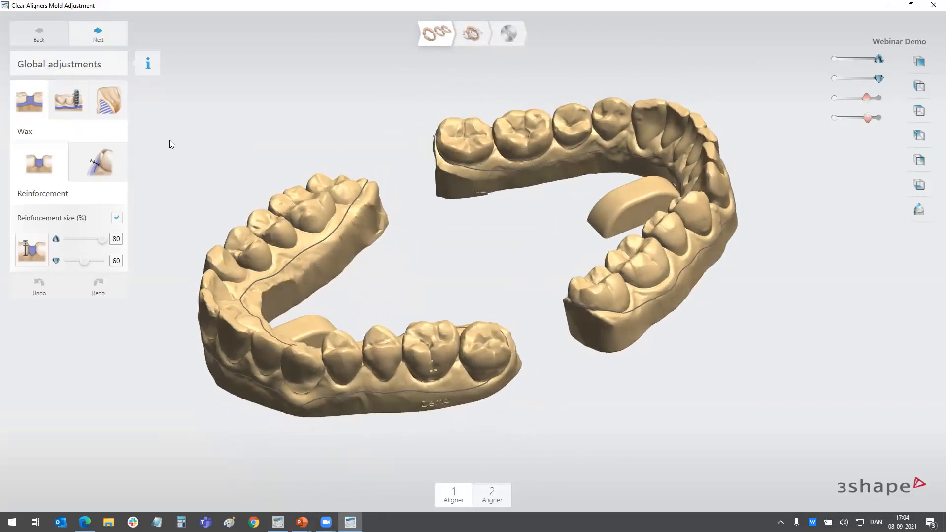
# Step: Review the molds' cut line, then the hollowing settings with the hollowed undersides of both molds
pyautogui.click(62, 98)
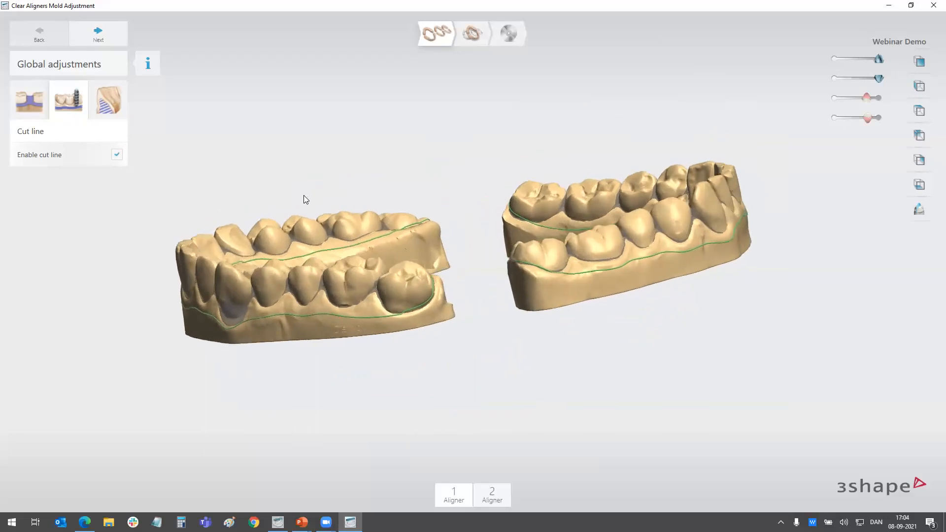
pyautogui.moveTo(447, 248); pyautogui.dragTo(458, 129, button='right')
pyautogui.click(104, 102)
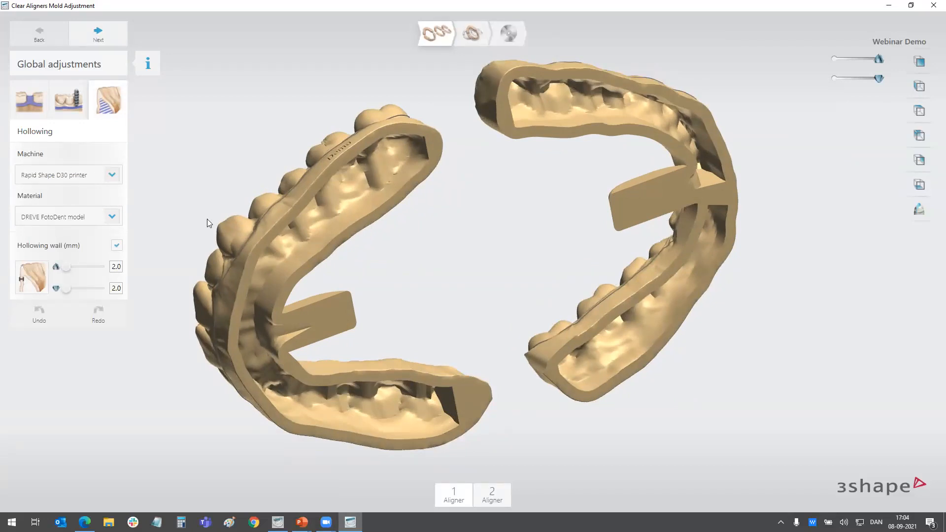
pyautogui.moveTo(349, 251); pyautogui.dragTo(317, 231, button='right')
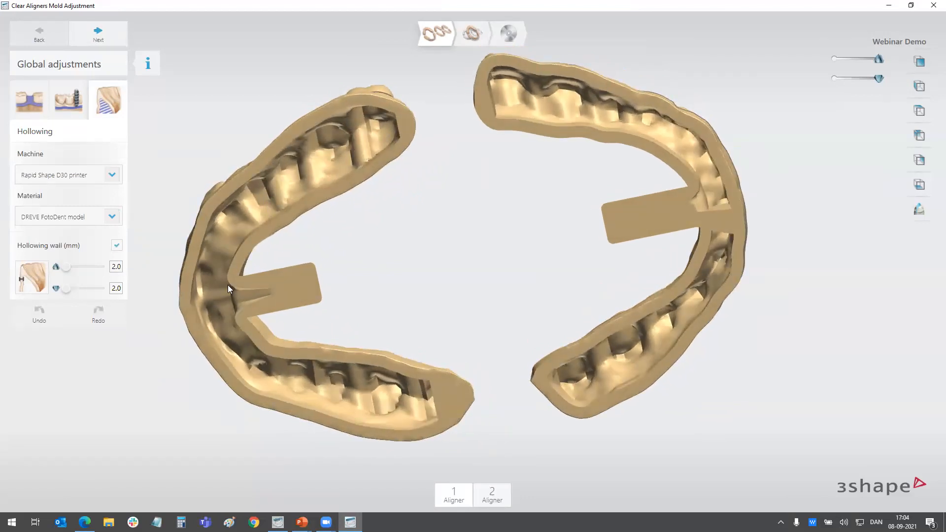
pyautogui.scroll(-5, 410, 337)
pyautogui.moveTo(433, 230); pyautogui.dragTo(330, 190, button='right')
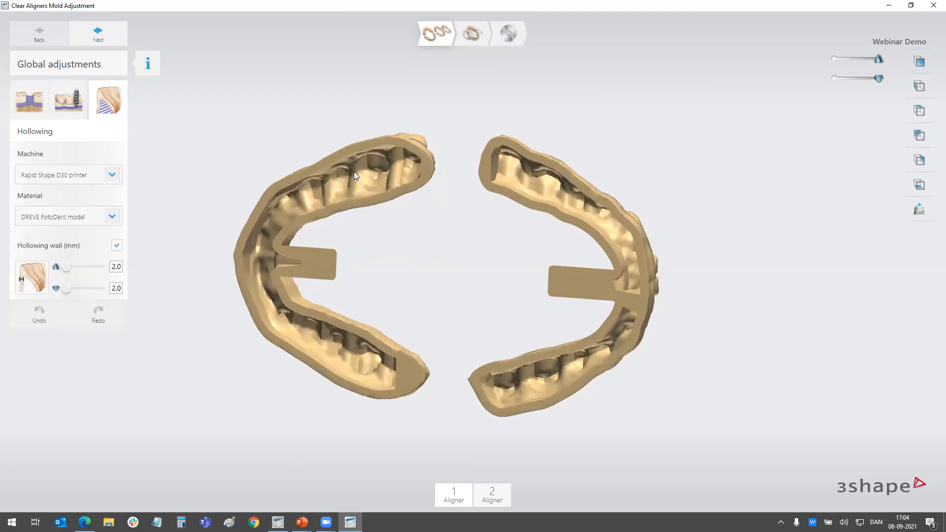
pyautogui.moveTo(379, 226); pyautogui.dragTo(395, 196, button='right')
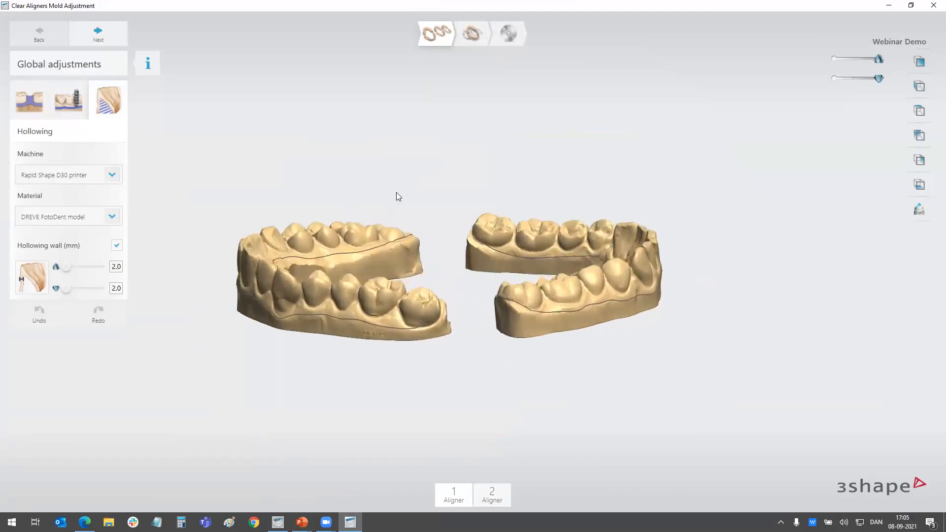
# Step: Return to the cut line settings and view the cut lines on both molds from the side
pyautogui.click(69, 102)
pyautogui.moveTo(337, 326); pyautogui.dragTo(347, 308, button='right')
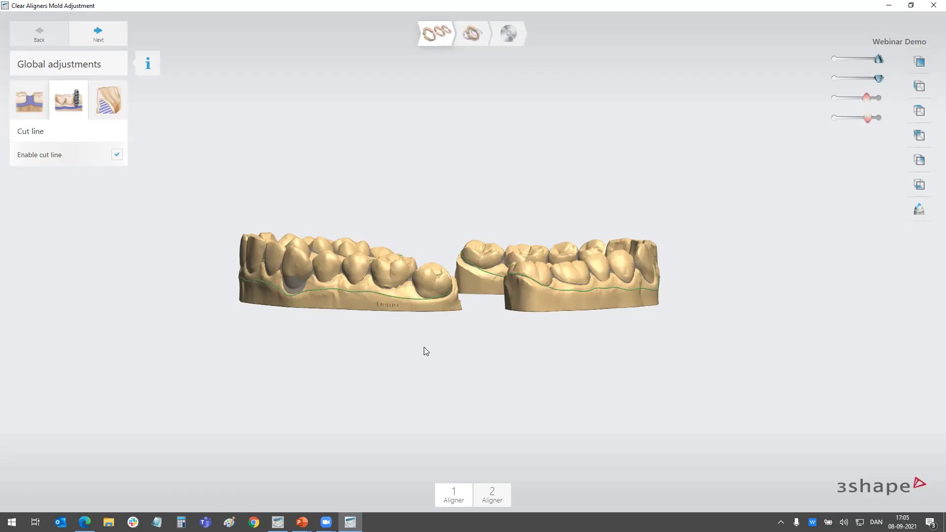
# Step: Examine the cut lines on both molds from above and from the underside
pyautogui.moveTo(447, 325); pyautogui.dragTo(445, 370, button='right')
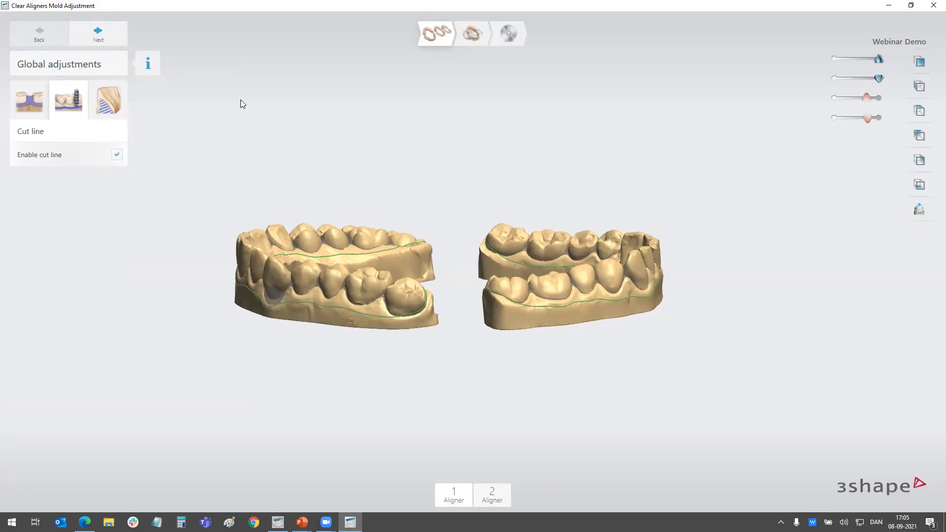
pyautogui.moveTo(357, 190); pyautogui.dragTo(373, 177, button='right')
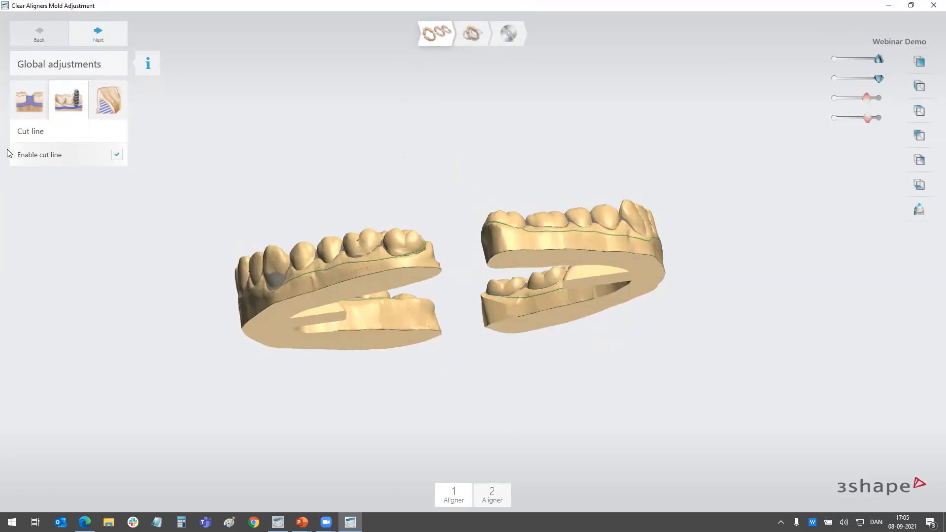
pyautogui.moveTo(244, 245); pyautogui.dragTo(321, 295, button='right')
# Step: Return to the wax reinforcement settings and compare the molds of aligners 1 and 2
pyautogui.click(24, 103)
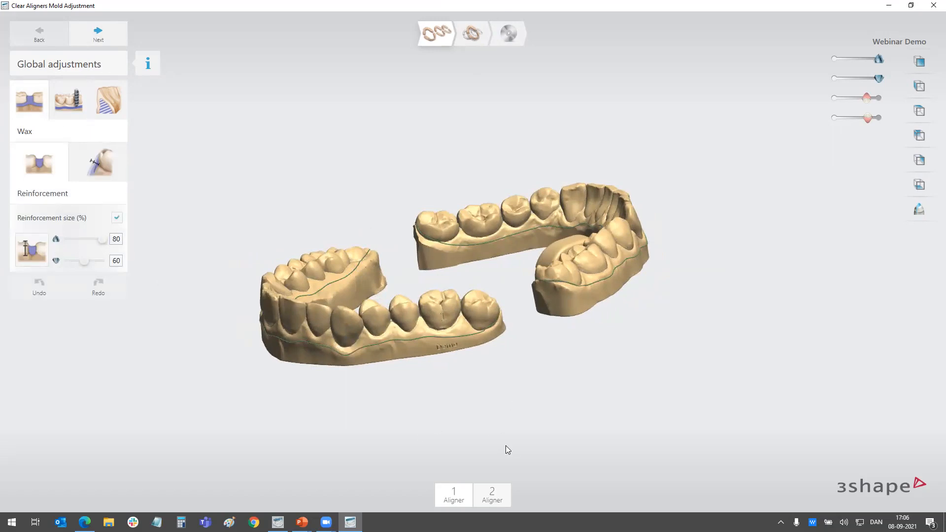
pyautogui.click(490, 498)
pyautogui.click(448, 496)
pyautogui.click(491, 500)
pyautogui.click(451, 495)
pyautogui.click(491, 496)
pyautogui.click(492, 496)
pyautogui.click(452, 497)
pyautogui.moveTo(401, 422); pyautogui.dragTo(343, 287, button='right')
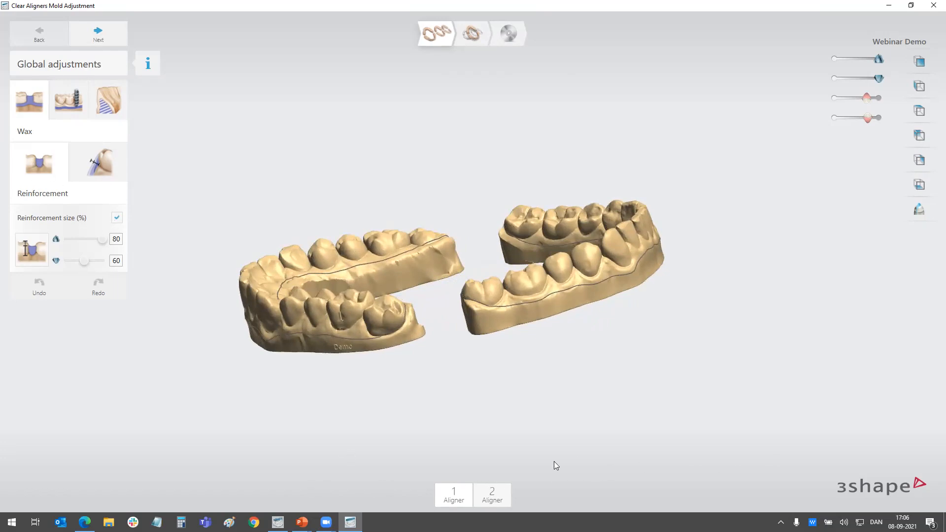
pyautogui.moveTo(389, 448); pyautogui.dragTo(349, 389, button='right')
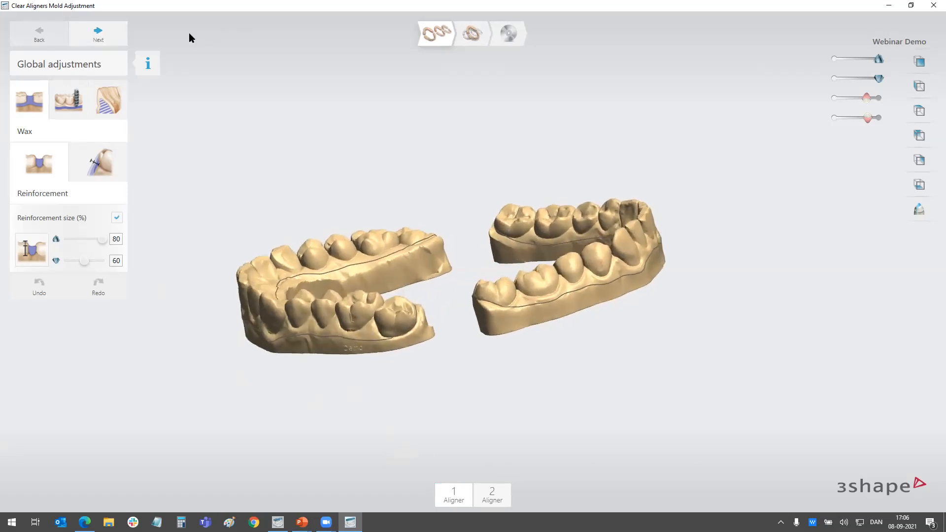
# Step: Proceed to the individual adjustments and select aligner 2 to view its molds
pyautogui.click(102, 35)
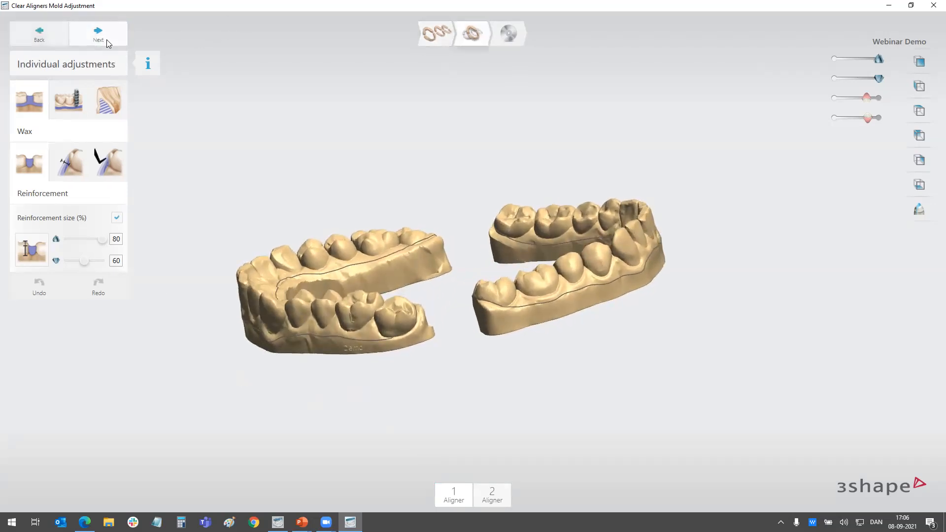
pyautogui.moveTo(309, 239); pyautogui.dragTo(298, 273, button='right')
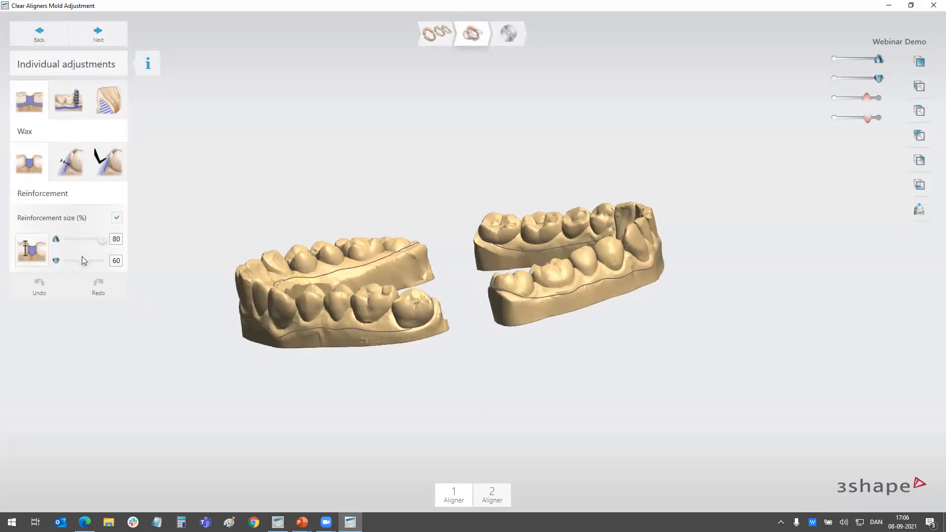
pyautogui.click(486, 499)
pyautogui.moveTo(422, 381); pyautogui.dragTo(408, 397, button='right')
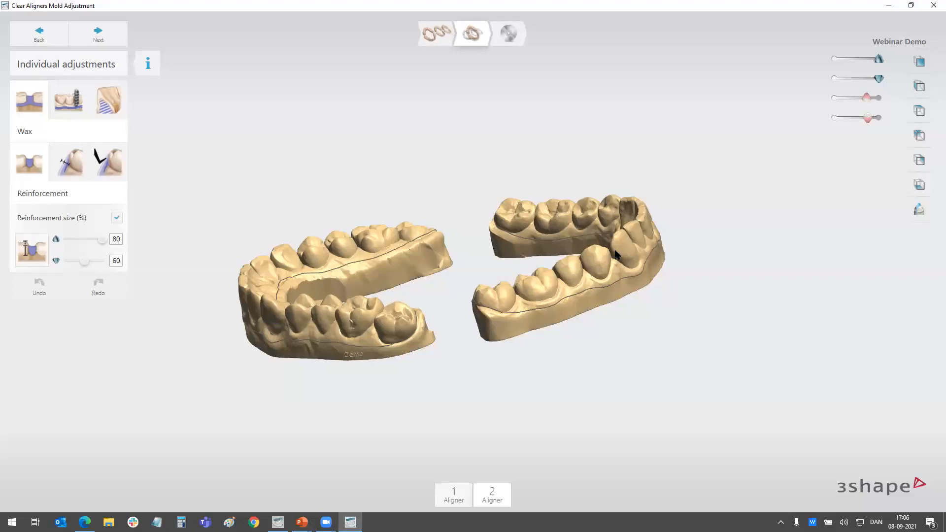
# Step: Review the individual wax-up settings for aligner 2 together with the wax on its molds
pyautogui.click(69, 162)
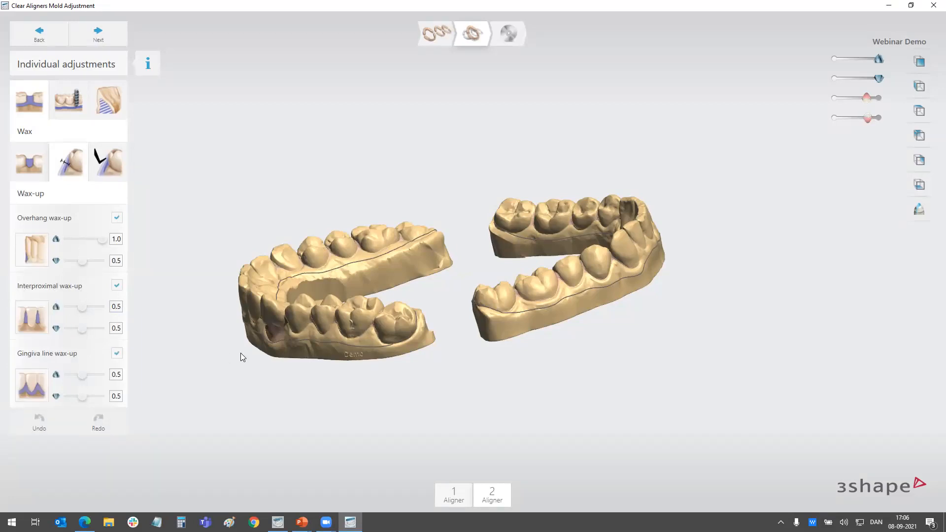
pyautogui.moveTo(336, 413); pyautogui.dragTo(369, 413, button='right')
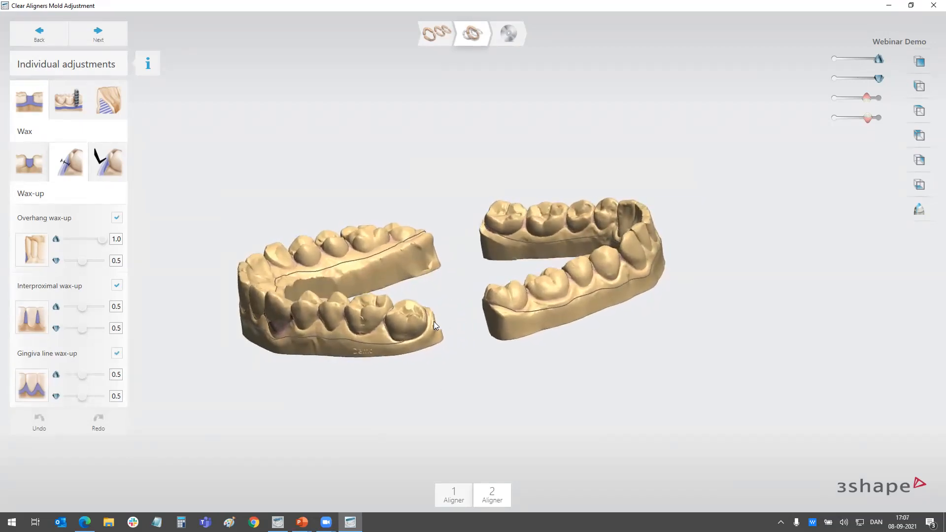
pyautogui.moveTo(346, 183); pyautogui.dragTo(140, 166, button='right')
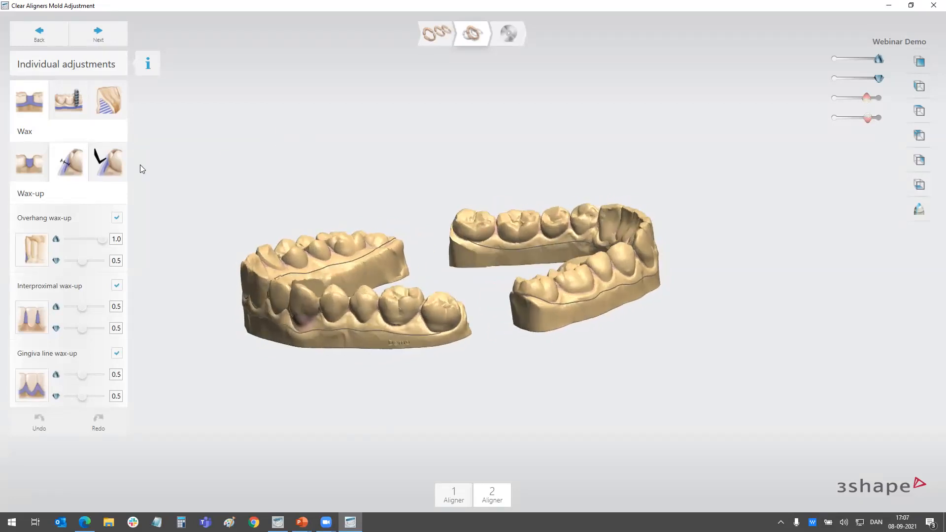
# Step: Add wax beside the canine's gum line on the Demo-labelled mold with the wax knife at 1.00 mm size and 30.0 µm strength
pyautogui.click(102, 160)
pyautogui.moveTo(184, 307); pyautogui.dragTo(379, 259, button='right')
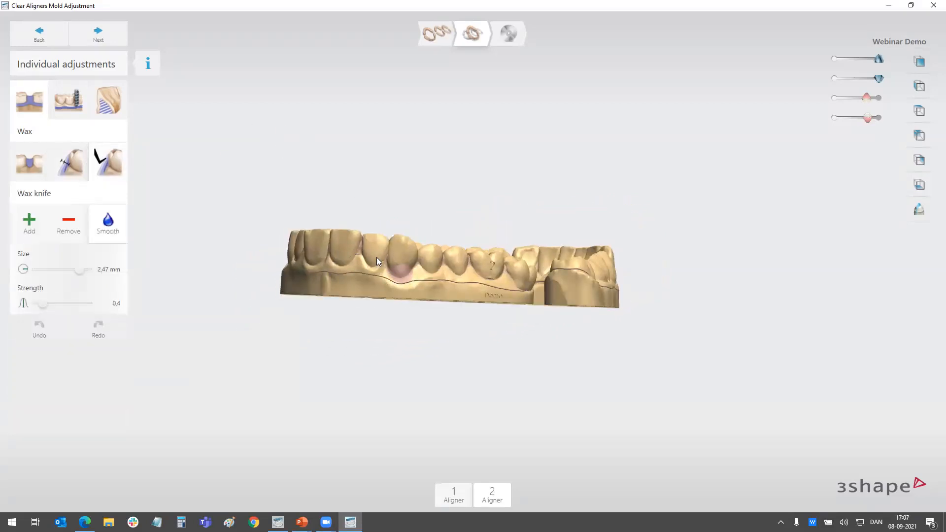
pyautogui.click(35, 223)
pyautogui.scroll(5, 435, 241)
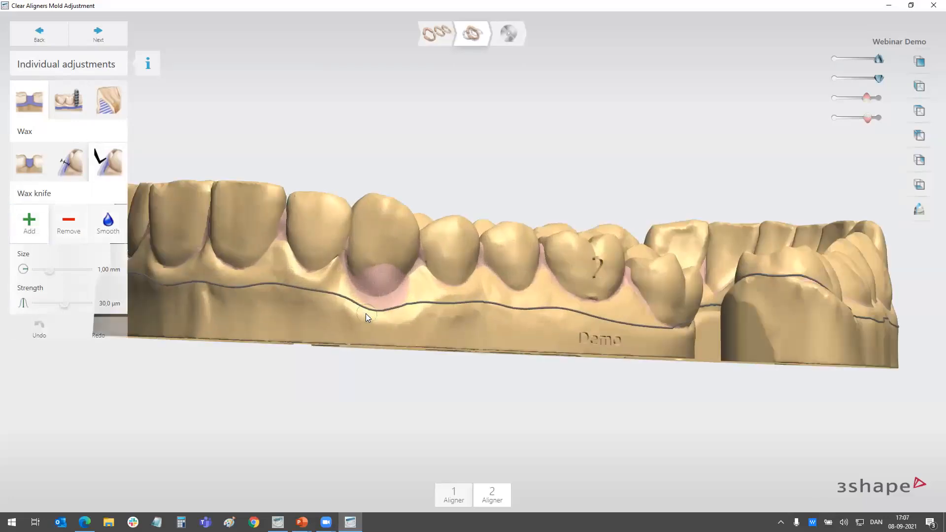
pyautogui.moveTo(353, 246); pyautogui.dragTo(342, 257)
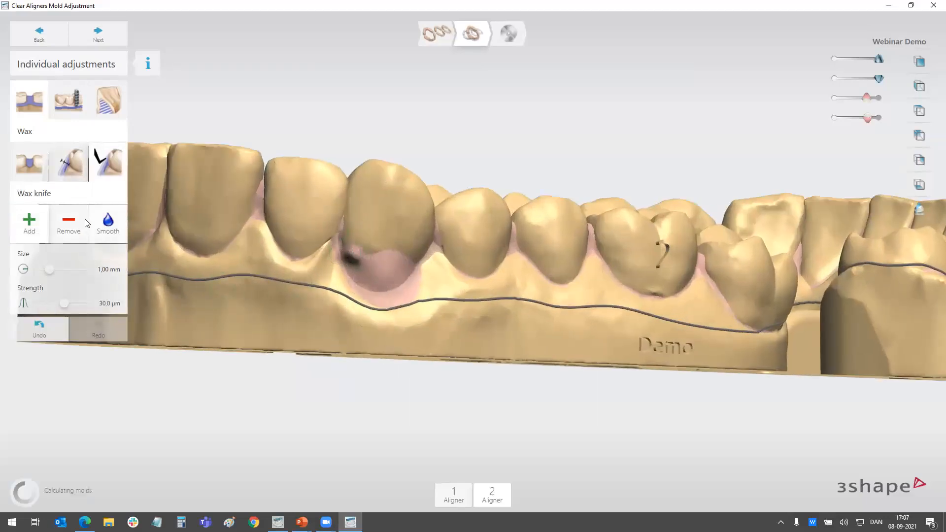
# Step: Smooth the added wax beside the canine with the wax knife at 2.47 mm size and 0.4 strength
pyautogui.click(117, 227)
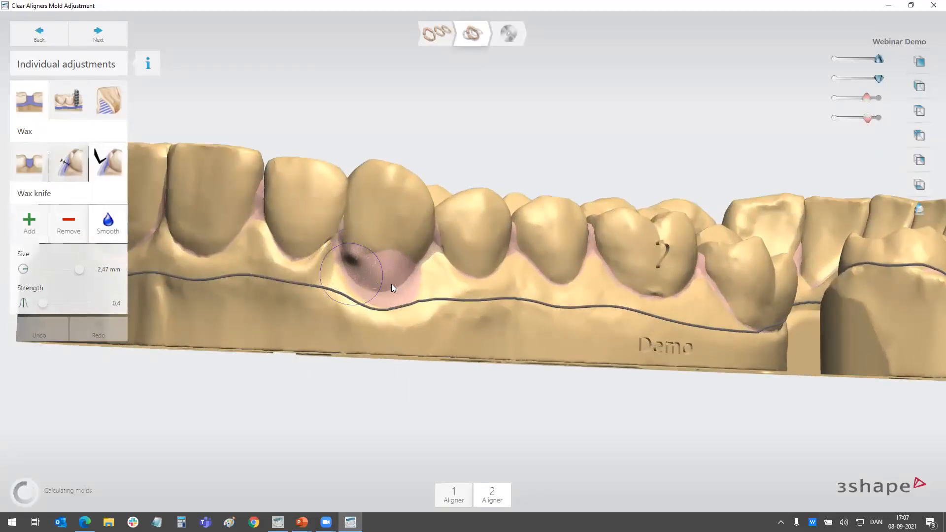
pyautogui.moveTo(340, 261); pyautogui.dragTo(336, 264)
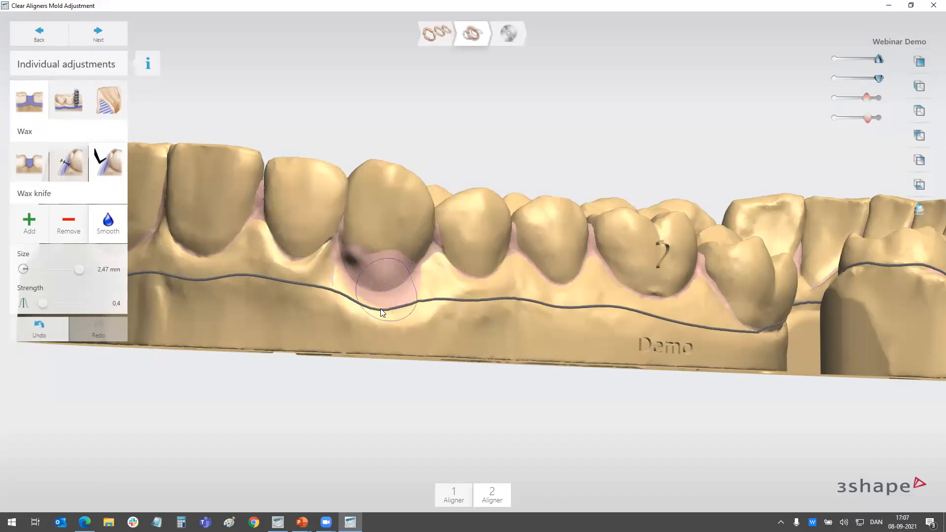
pyautogui.scroll(-5, 385, 363)
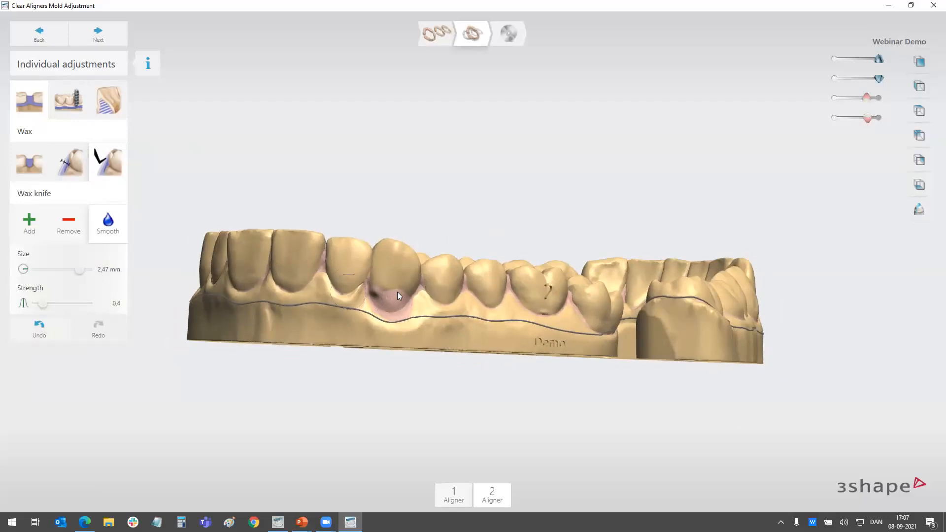
# Step: Proceed to the export stage and open the export of the aligner molds, then close it
pyautogui.moveTo(505, 173); pyautogui.dragTo(440, 220, button='right')
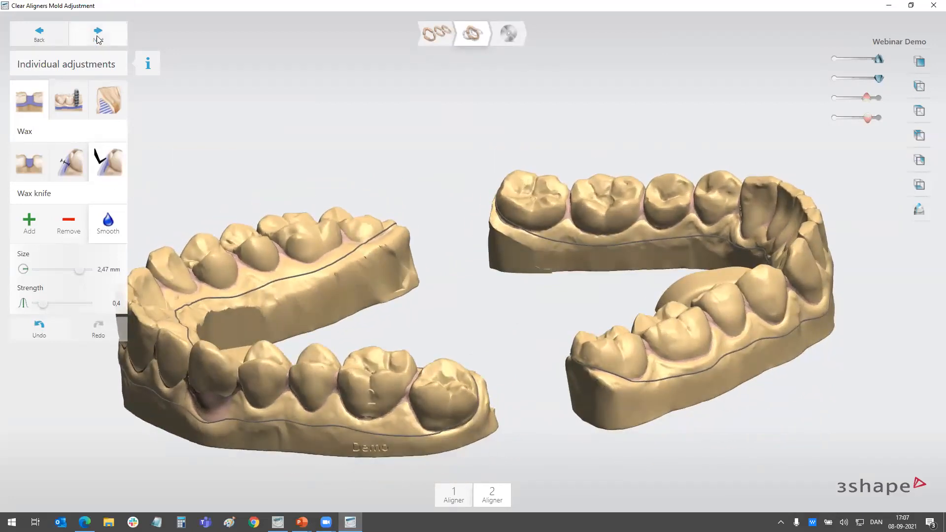
pyautogui.click(113, 36)
pyautogui.moveTo(362, 194); pyautogui.dragTo(442, 263, button='right')
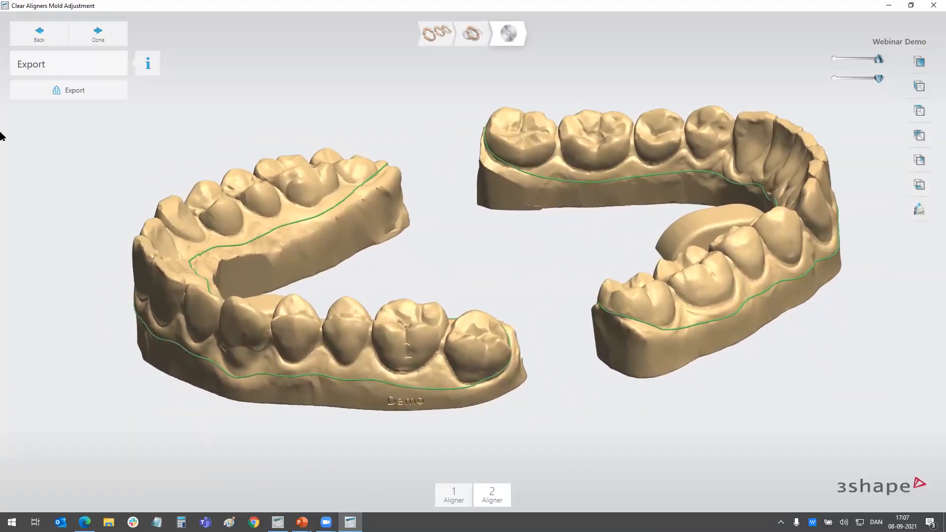
pyautogui.click(71, 92)
pyautogui.click(933, 6)
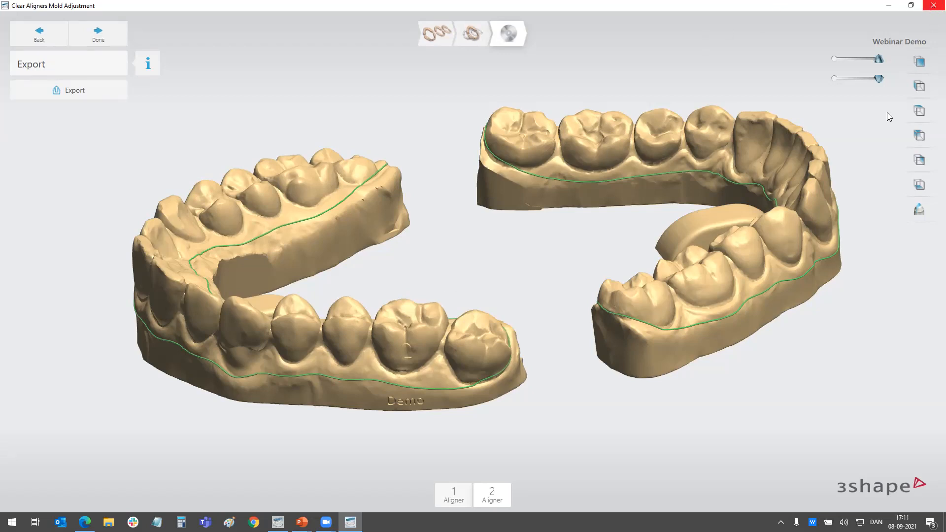